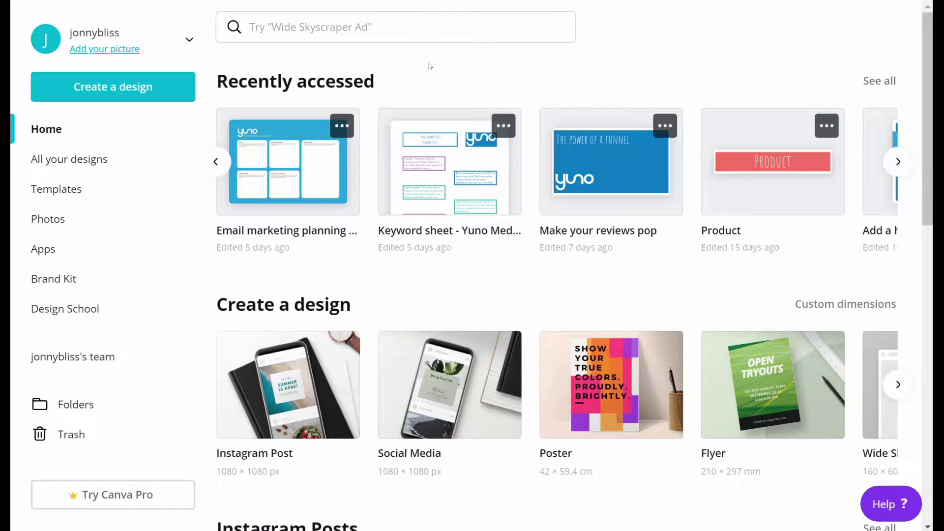
# Step: Browse the new design types, search for 'a4', then clear the search
pyautogui.click(126, 86)
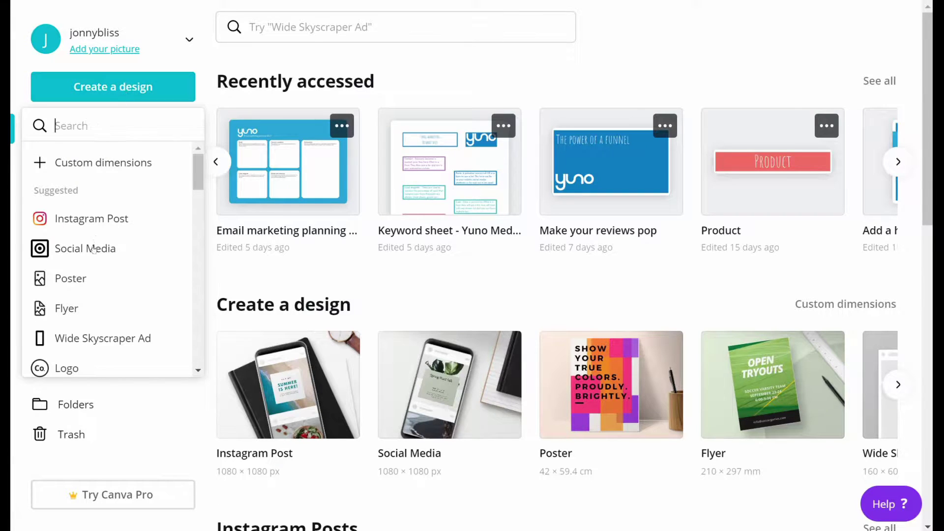
pyautogui.scroll(-5, 93, 246)
pyautogui.scroll(-8, 93, 249)
pyautogui.scroll(13, 94, 249)
pyautogui.write('a4')
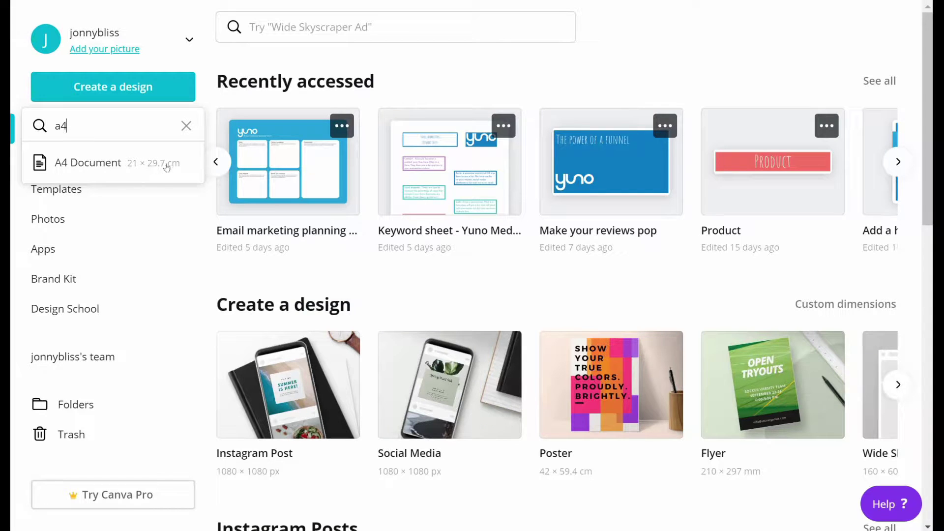
pyautogui.click(186, 126)
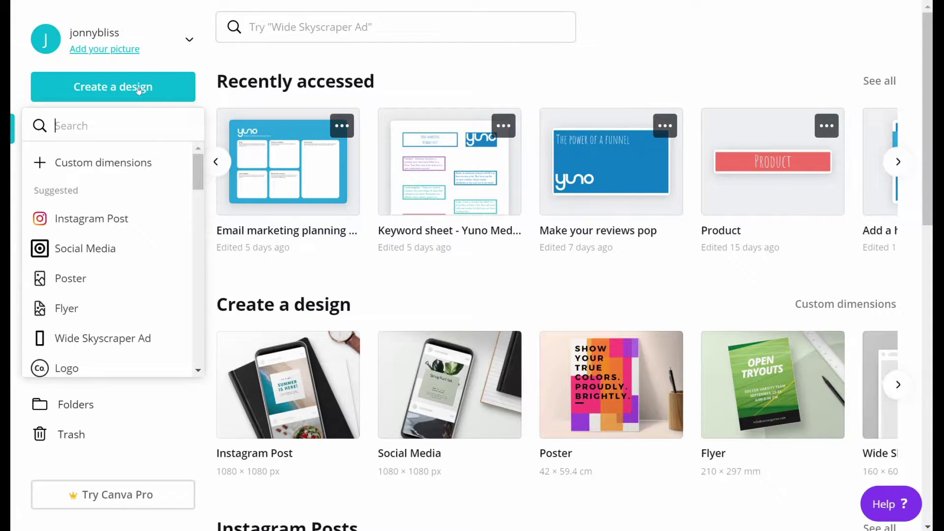
# Step: Set custom dimensions in centimetres with width 29.7 and height 21
pyautogui.click(83, 169)
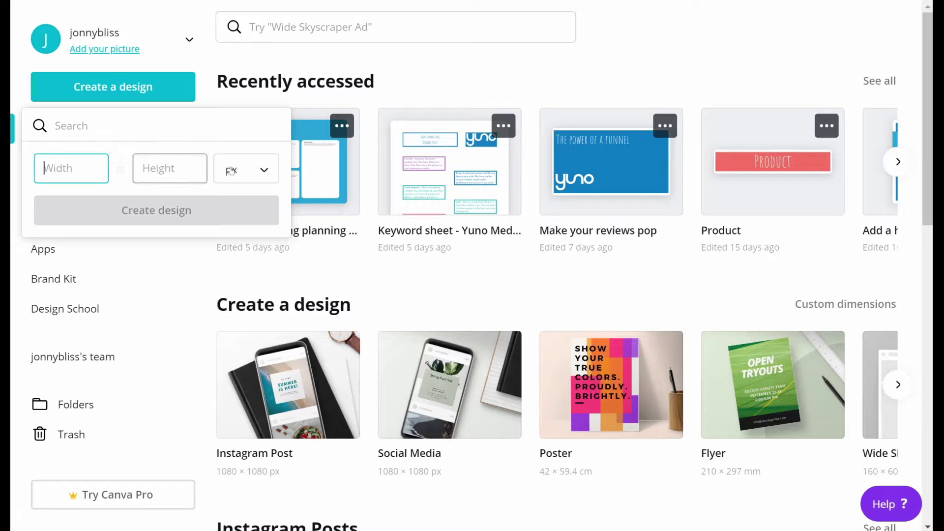
pyautogui.click(255, 177)
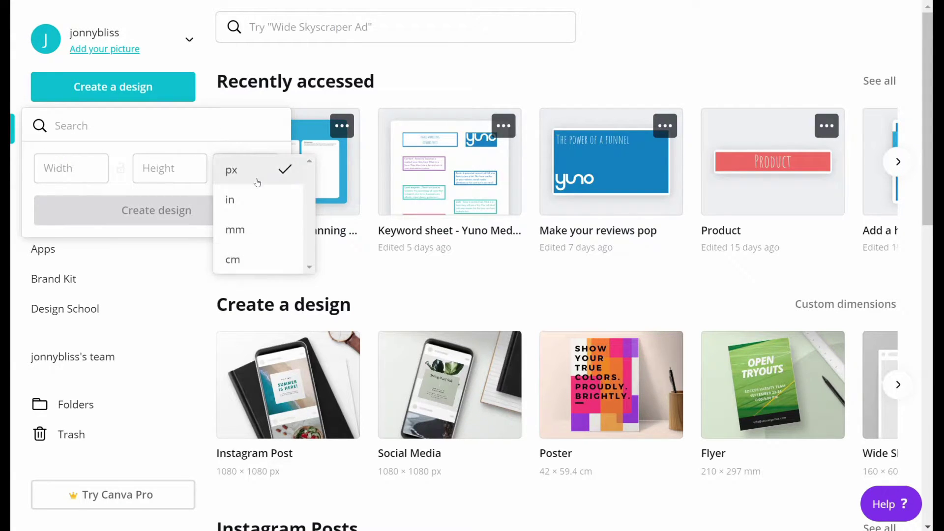
pyautogui.click(249, 259)
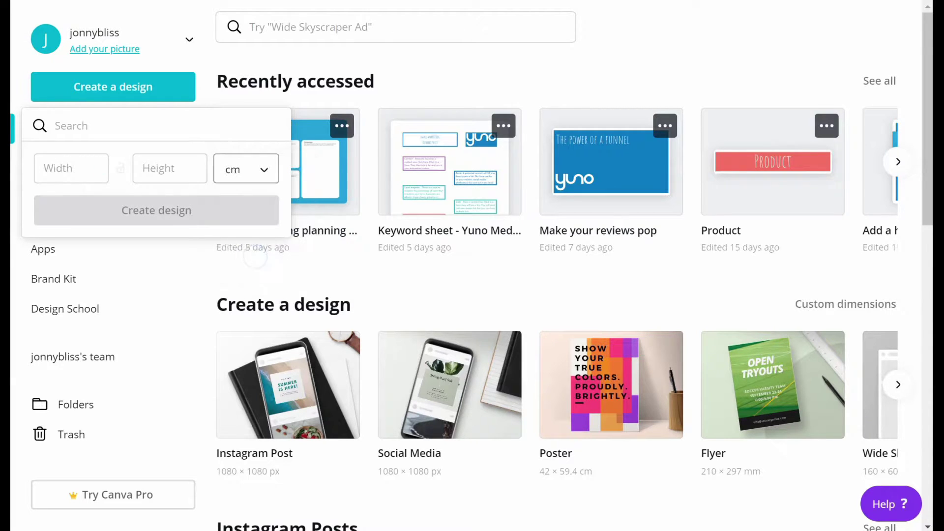
pyautogui.click(69, 168)
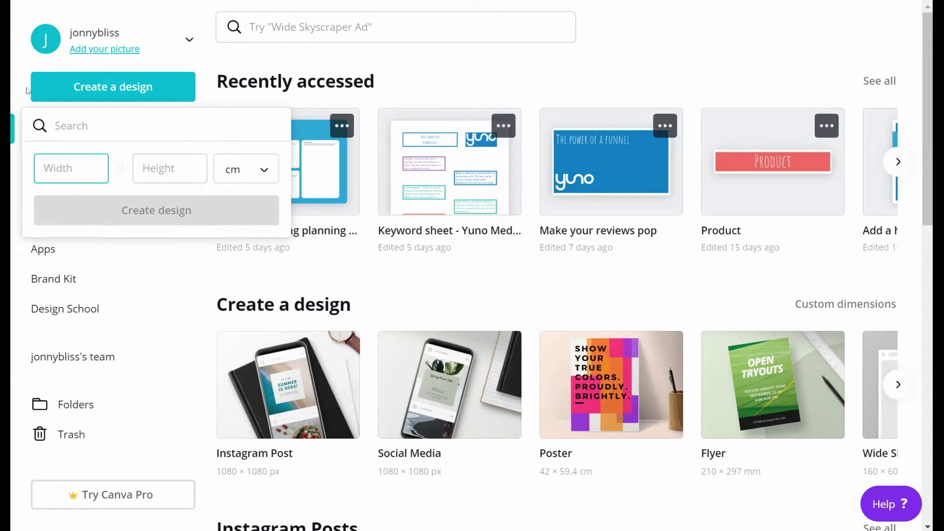
pyautogui.write('29.7')
pyautogui.press('Tab')
pyautogui.write('2')
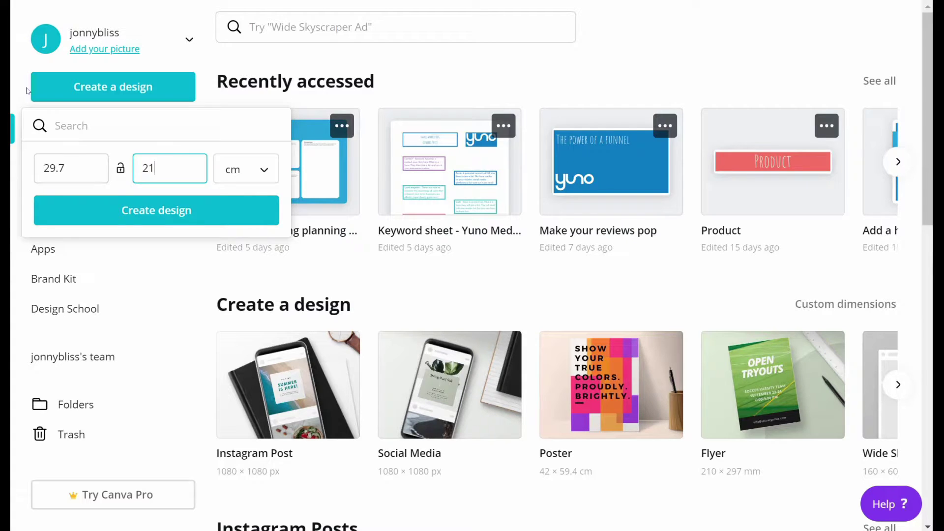
# Step: Switch the dimension units to pixels and back to centimetres
pyautogui.click(260, 172)
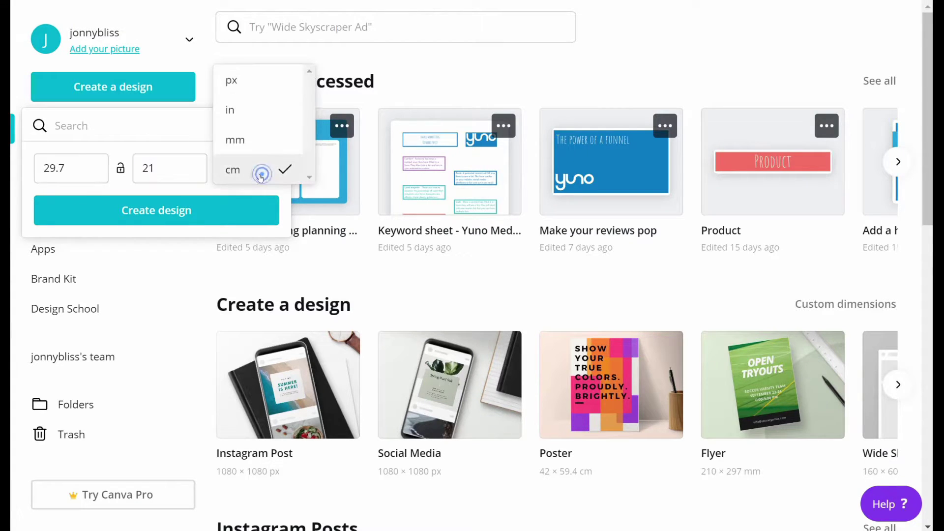
pyautogui.click(254, 91)
pyautogui.click(227, 173)
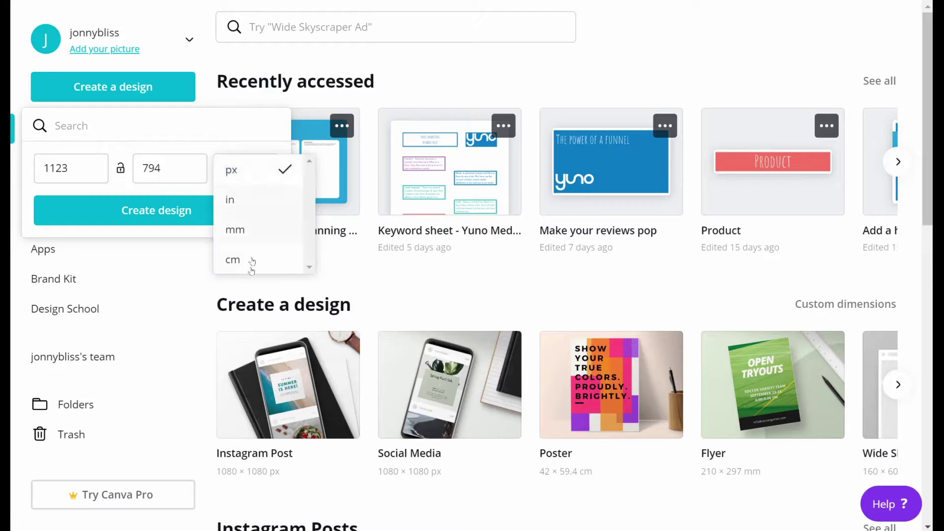
pyautogui.click(252, 262)
pyautogui.click(244, 172)
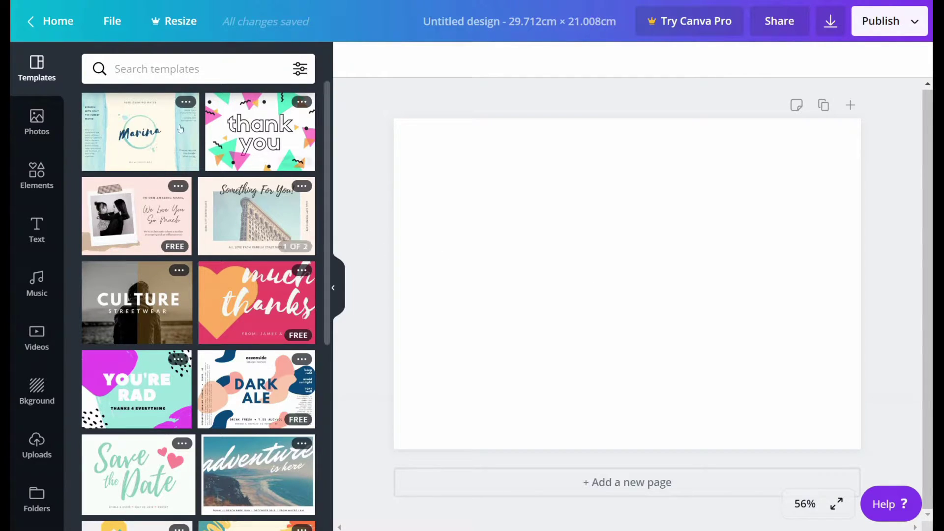
# Step: Apply the Rising Sun template and set its RISING SUN title to Montserrat Light
pyautogui.scroll(-2, 229, 229)
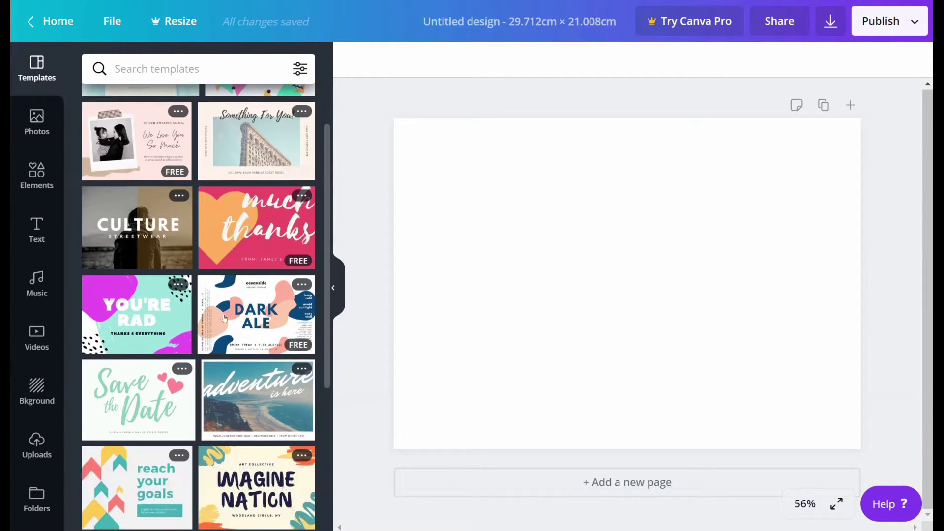
pyautogui.scroll(-8, 212, 341)
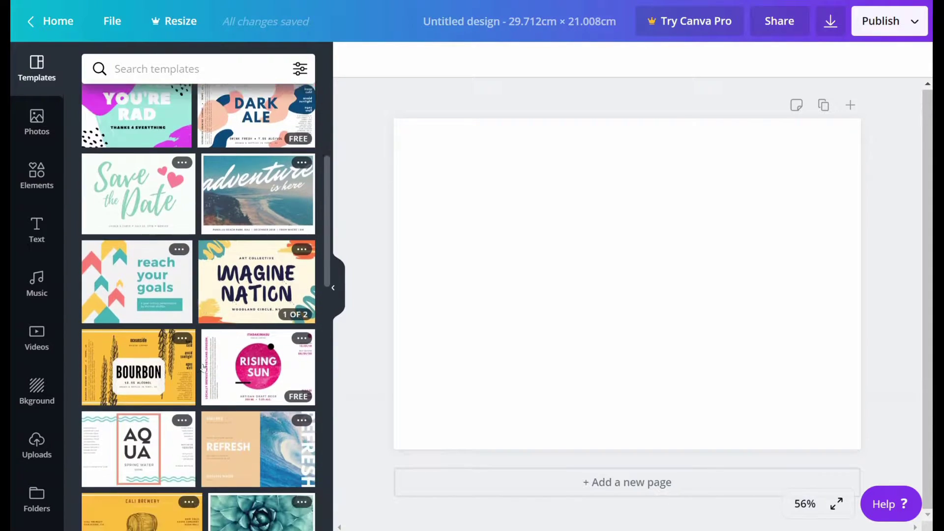
pyautogui.click(264, 264)
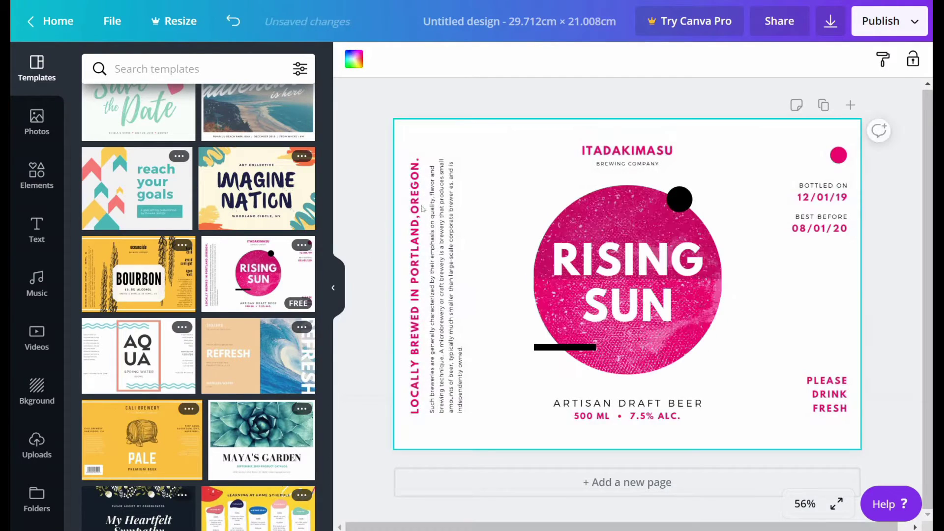
pyautogui.click(645, 156)
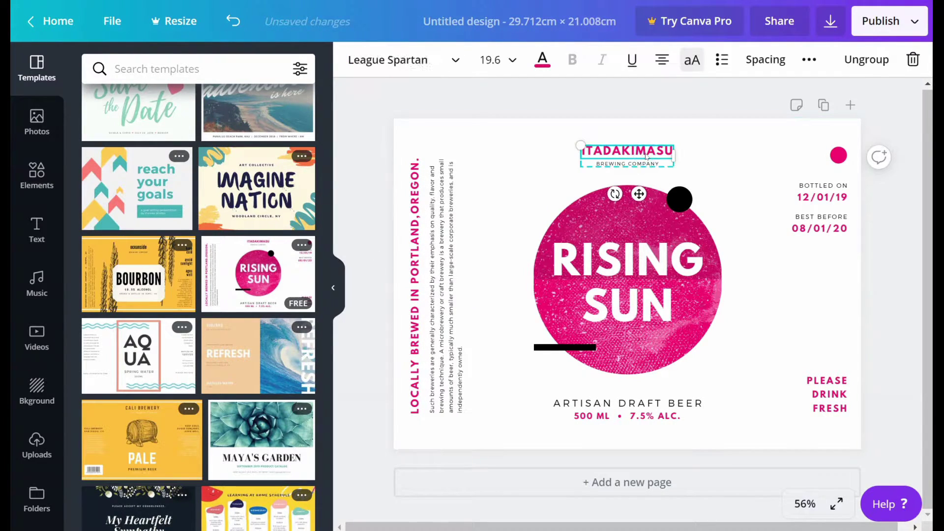
pyautogui.click(636, 263)
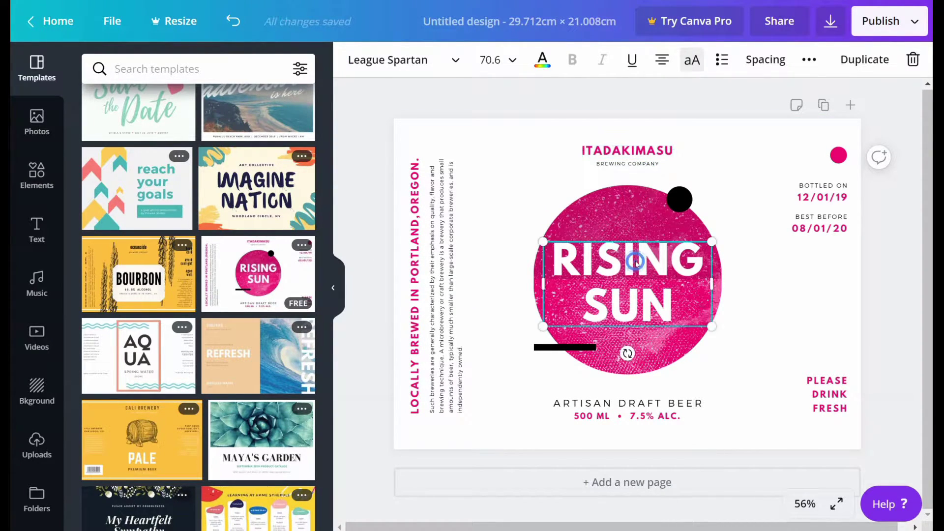
pyautogui.click(656, 201)
pyautogui.click(614, 264)
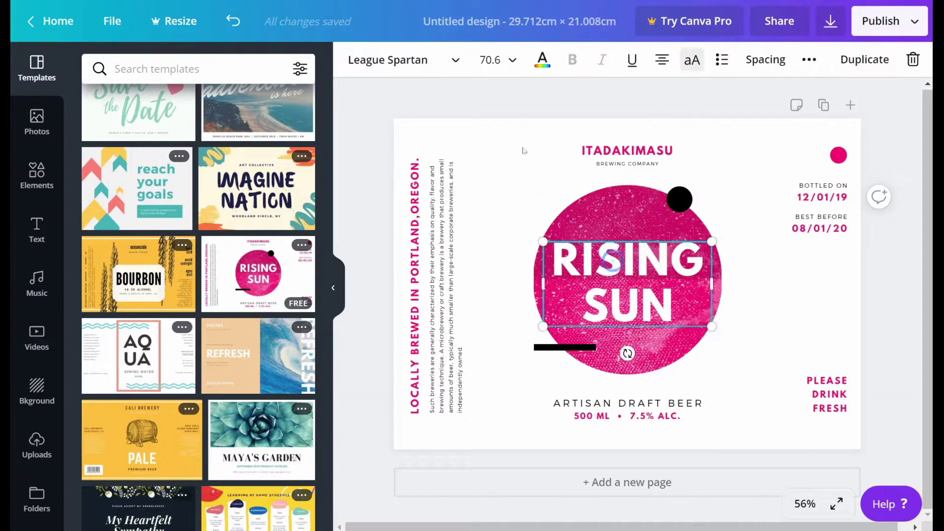
pyautogui.click(425, 62)
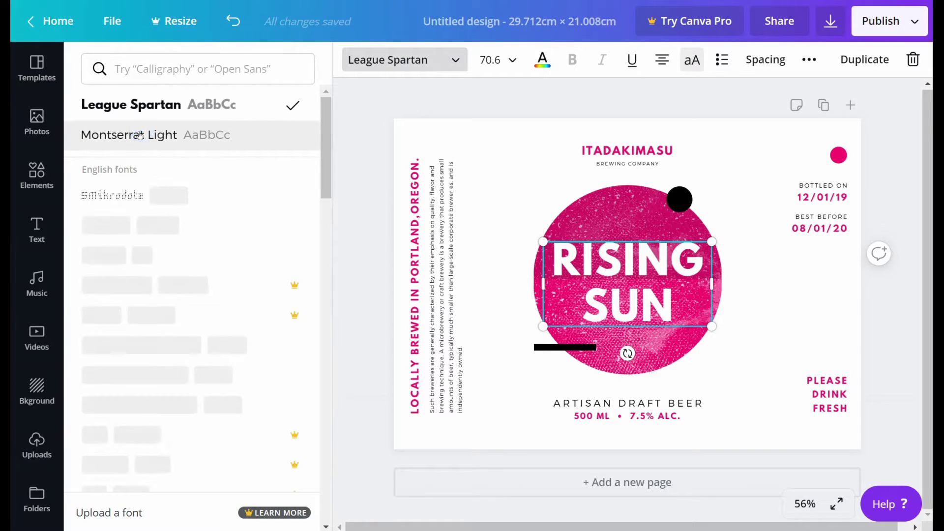
pyautogui.click(140, 136)
# Step: Preview the Maya's Garden template, then apply the REFRESH wave template instead
pyautogui.click(388, 102)
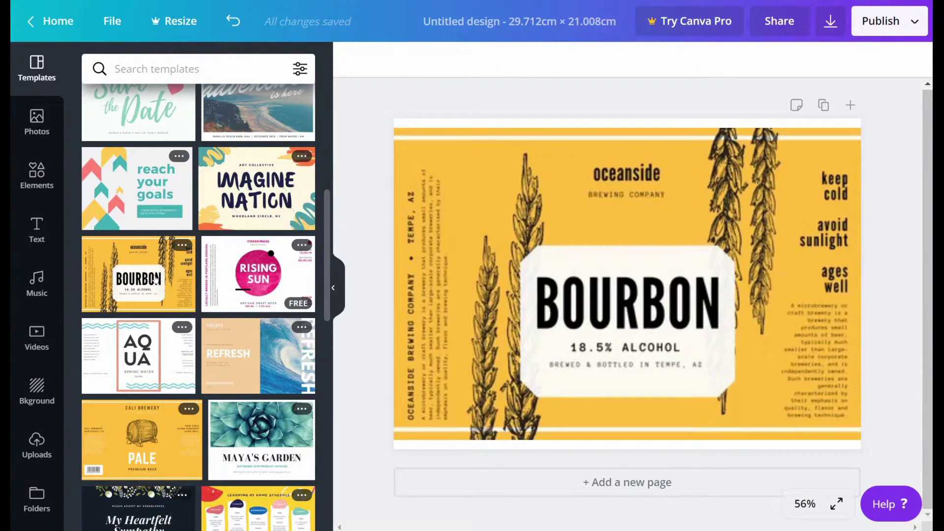
pyautogui.scroll(-2, 222, 312)
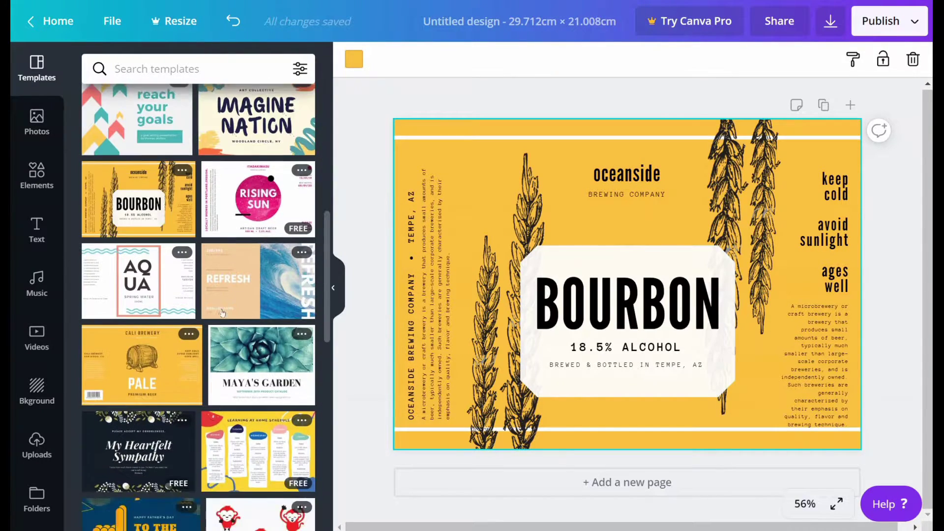
pyautogui.click(249, 362)
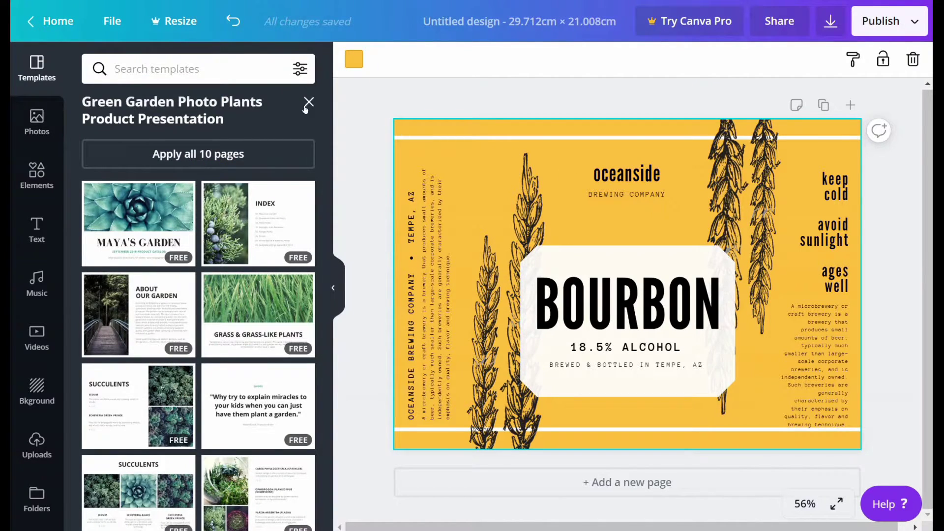
pyautogui.click(308, 102)
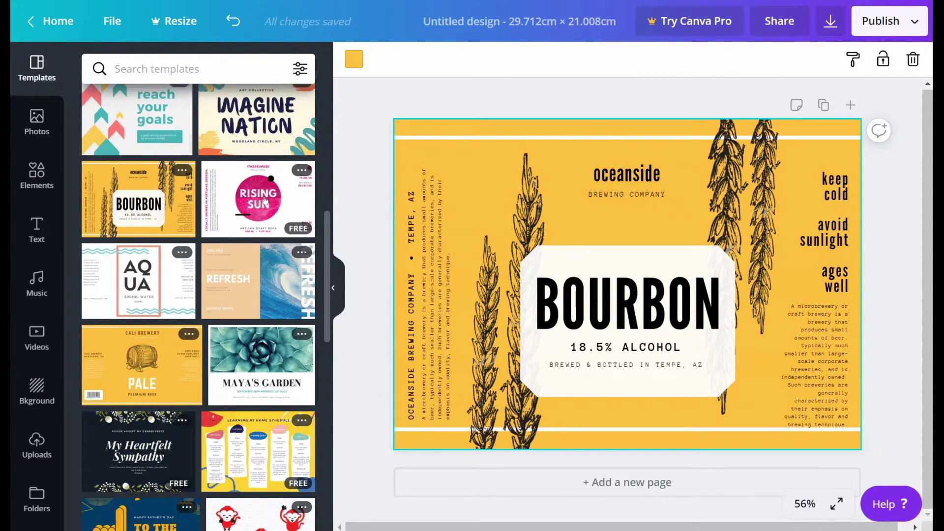
pyautogui.click(261, 277)
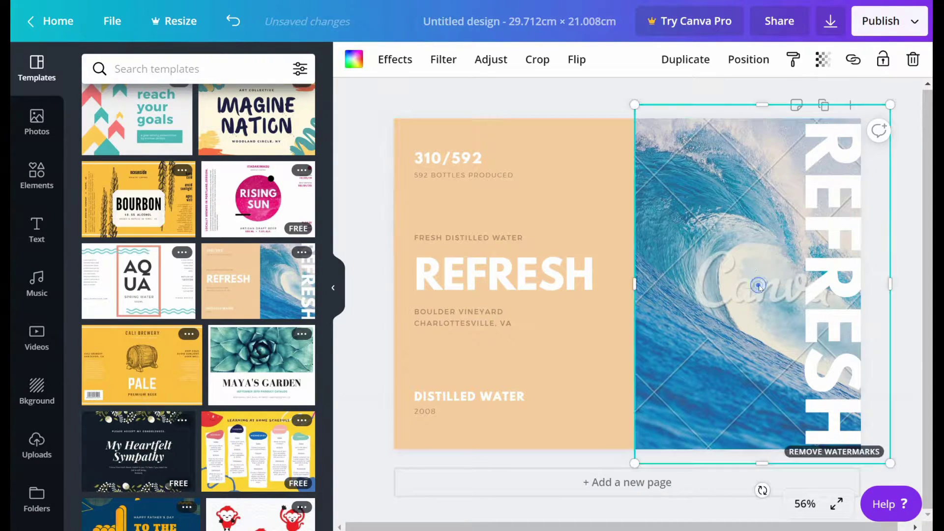
pyautogui.click(609, 96)
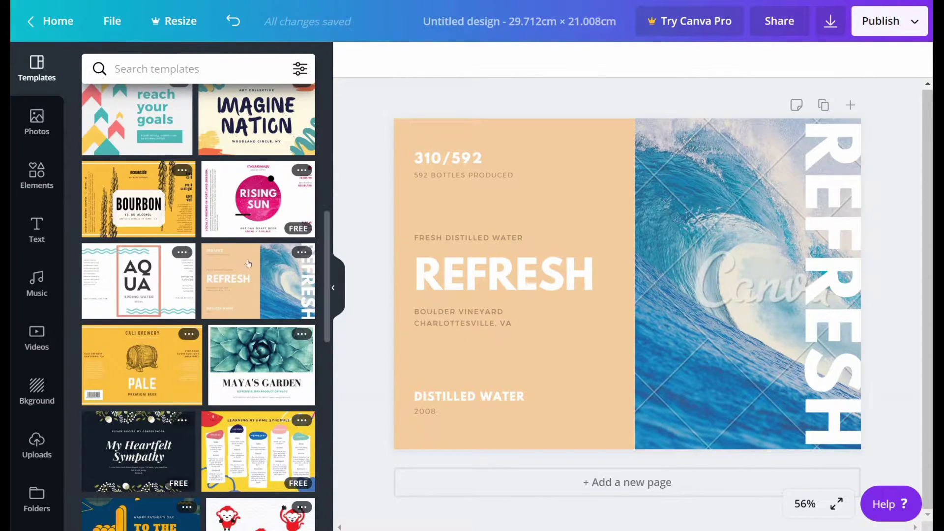
pyautogui.scroll(8, 227, 239)
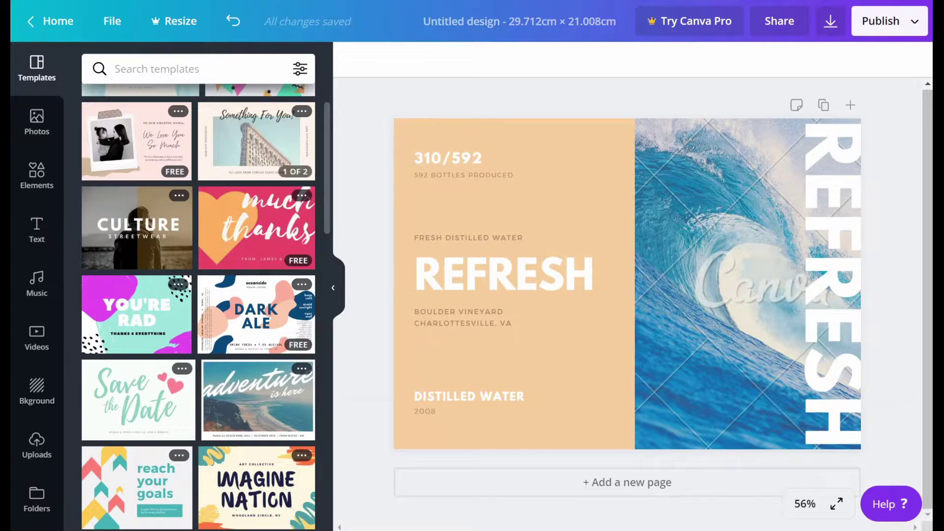
# Step: Undo the applied templates until the page is blank, and select the page
pyautogui.click(230, 18)
pyautogui.click(230, 19)
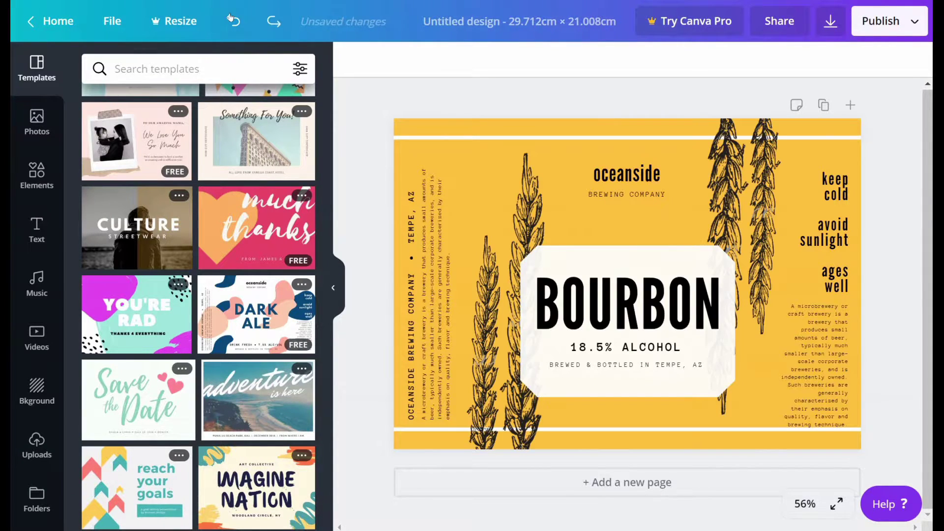
pyautogui.click(233, 19)
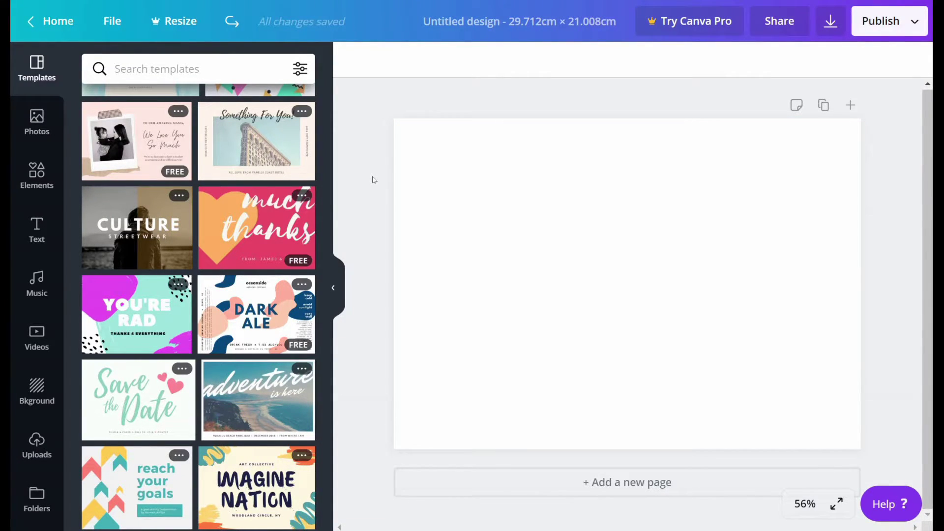
pyautogui.click(468, 173)
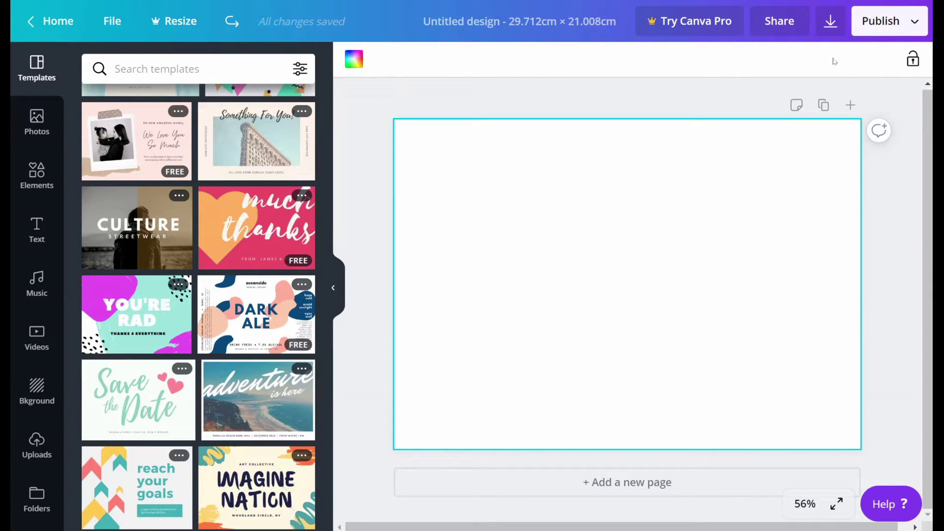
# Step: Set the page background to the custom colour #31abd5
pyautogui.click(352, 63)
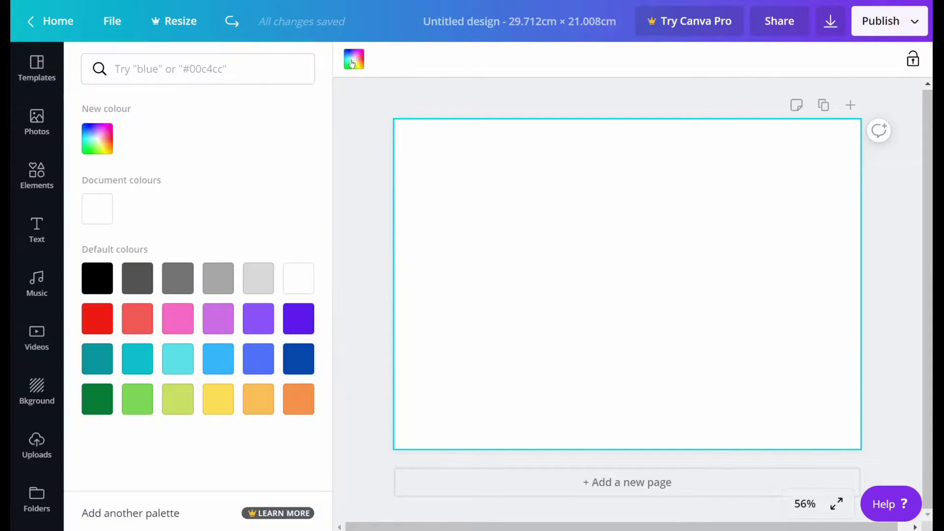
pyautogui.click(97, 136)
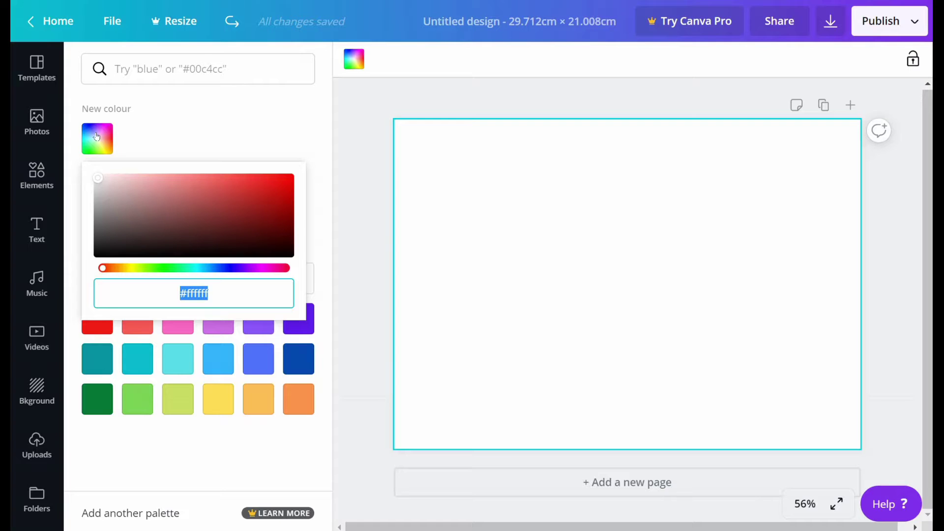
pyautogui.write('#31abd5')
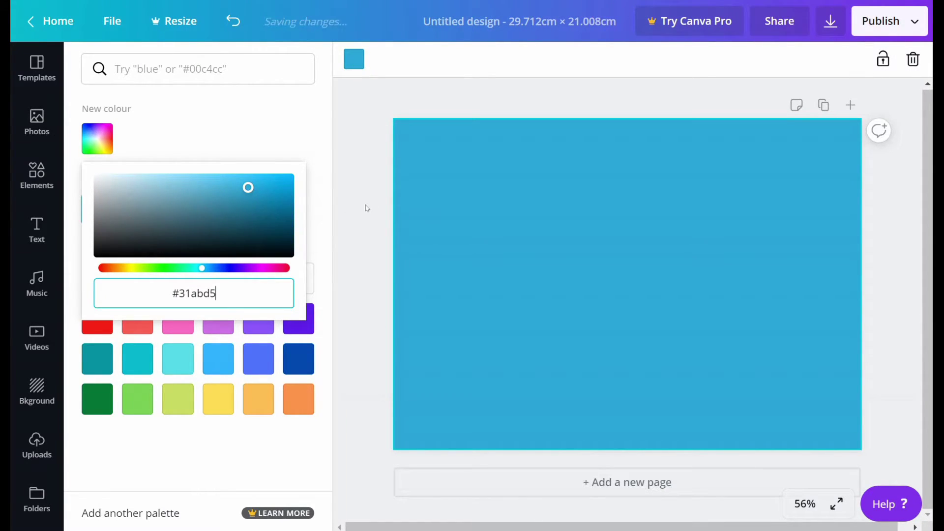
pyautogui.click(363, 210)
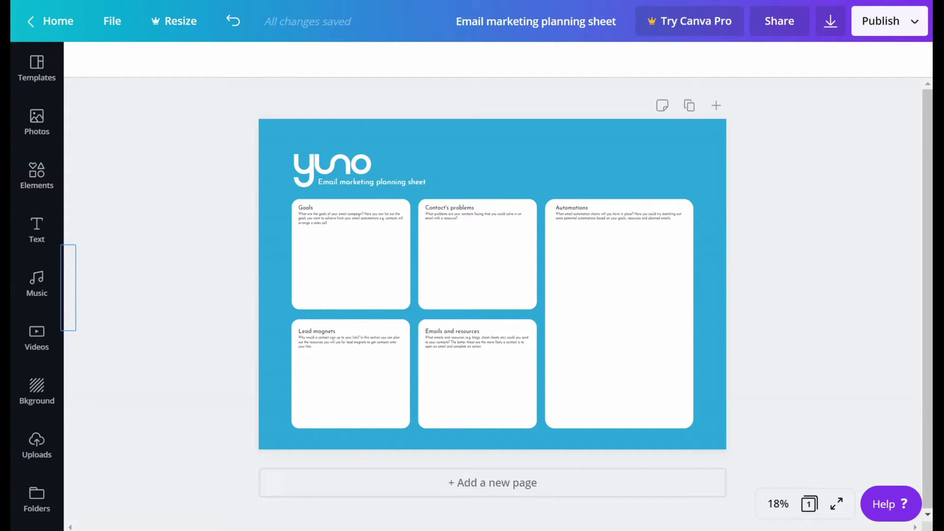
pyautogui.hotkey('ctrl', 'Tab')
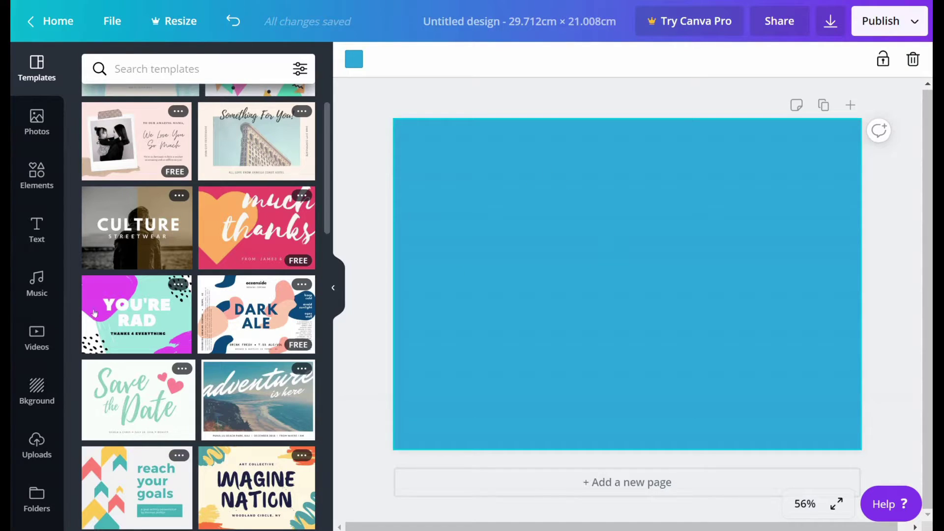
# Step: Show the uploaded images and scroll down to the yuno logo
pyautogui.click(41, 445)
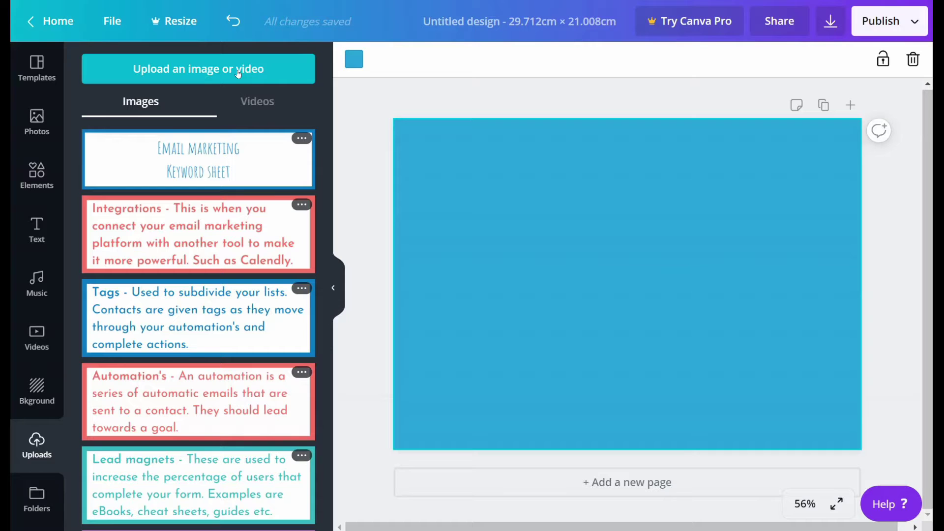
pyautogui.scroll(-15, 201, 227)
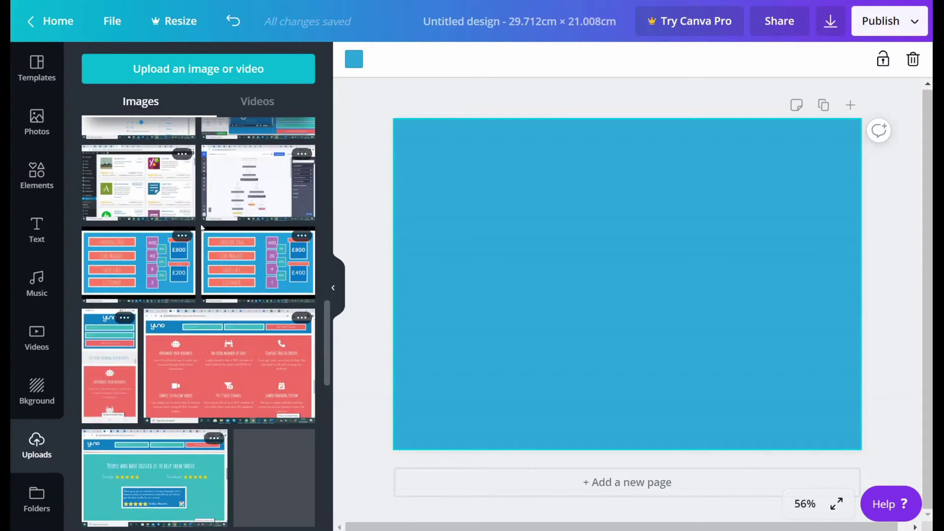
pyautogui.scroll(-5, 201, 227)
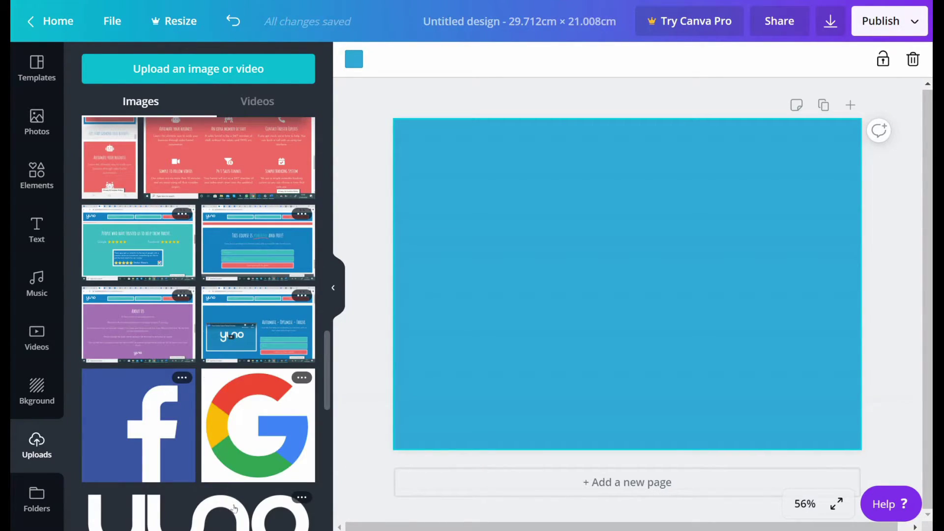
# Step: Add the yuno logo, shrink it, and place it in the page's top-left corner
pyautogui.click(235, 508)
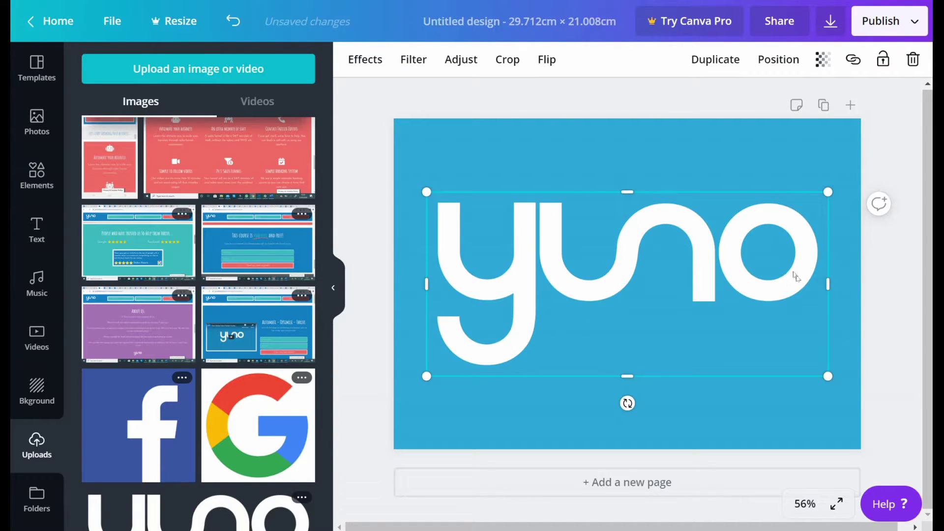
pyautogui.moveTo(827, 375); pyautogui.dragTo(541, 209)
pyautogui.moveTo(464, 191); pyautogui.dragTo(467, 163)
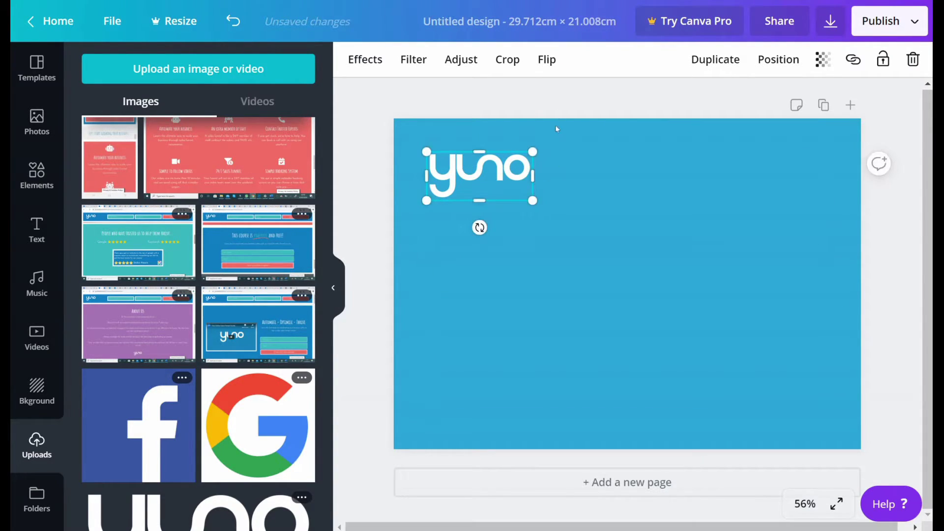
pyautogui.moveTo(521, 192); pyautogui.dragTo(516, 189)
pyautogui.click(537, 102)
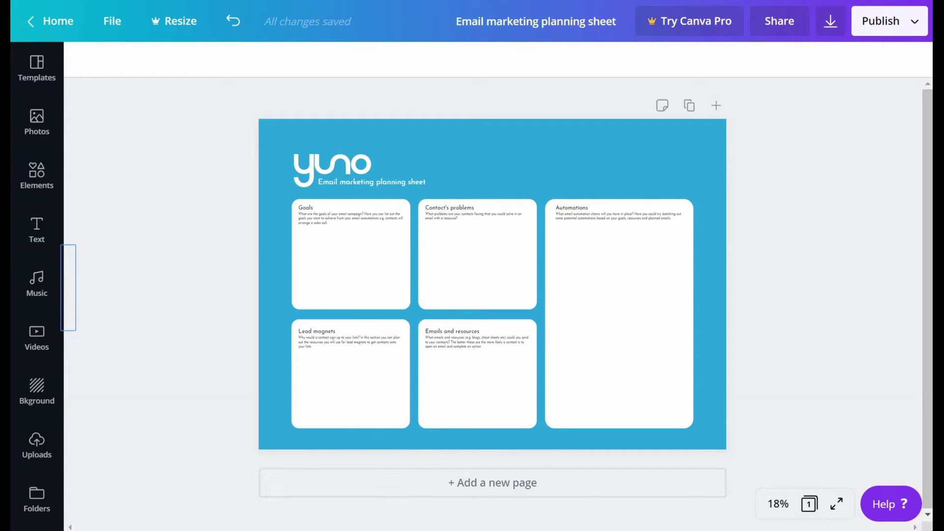
pyautogui.click(279, 1)
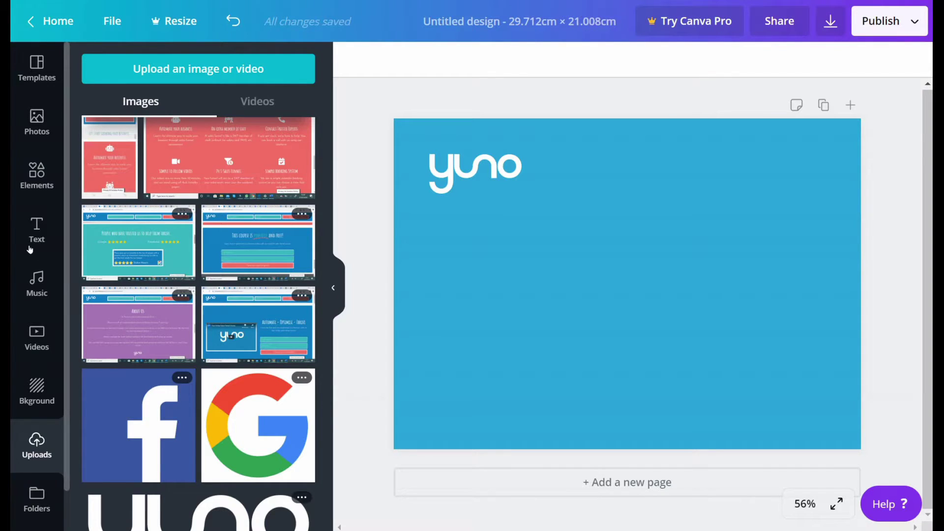
# Step: Add a heading text box reading 'Email marketing planning sheet'
pyautogui.click(35, 220)
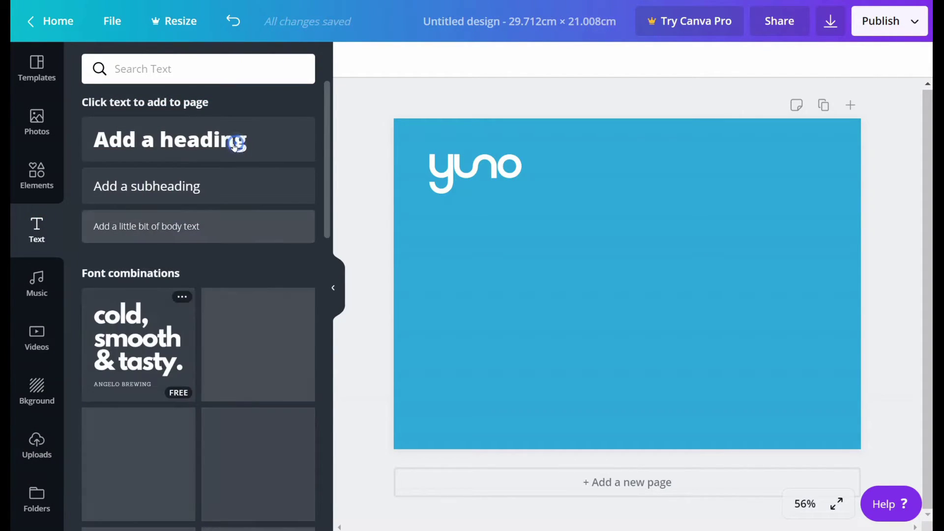
pyautogui.click(235, 147)
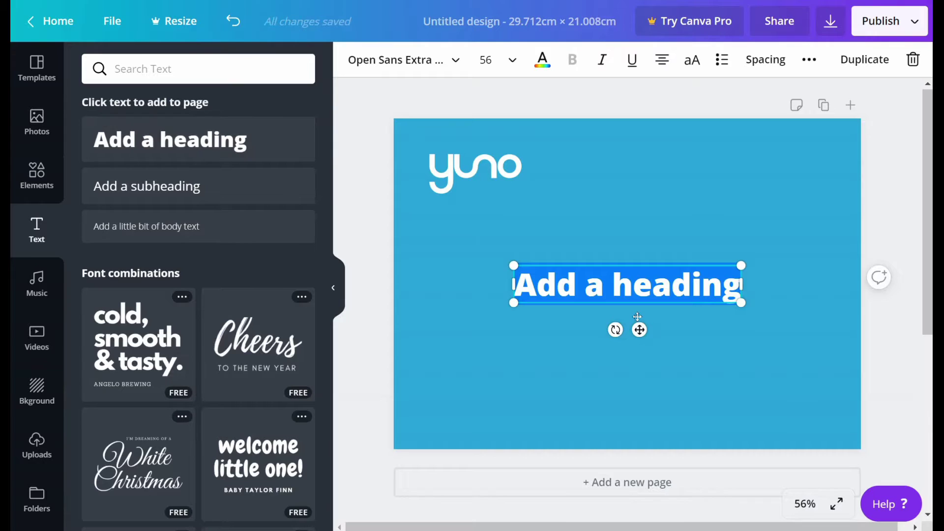
pyautogui.write('Email markeri')
pyautogui.press('BackSpace')
pyautogui.press('BackSpace')
pyautogui.write('ting planning sheet')
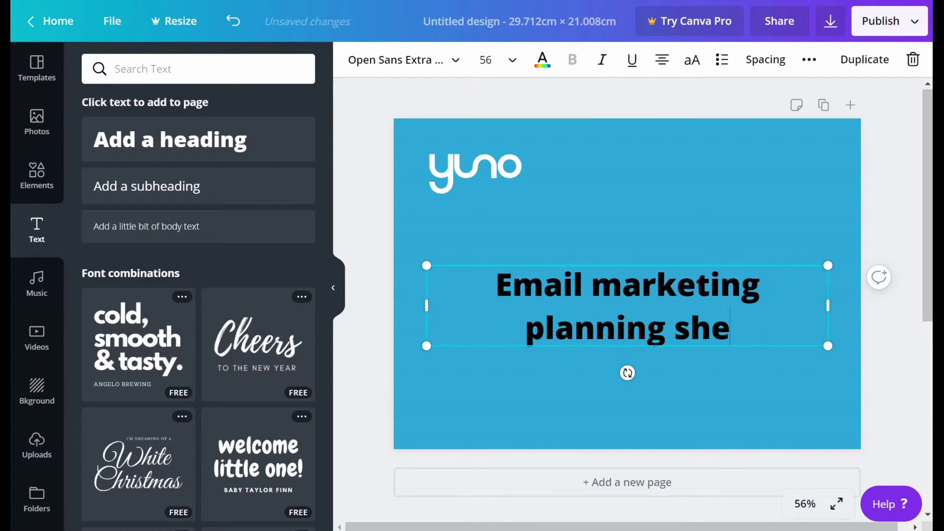
# Step: Change the heading font to Josefin Sans Regular via a 'jose' font search
pyautogui.click(455, 64)
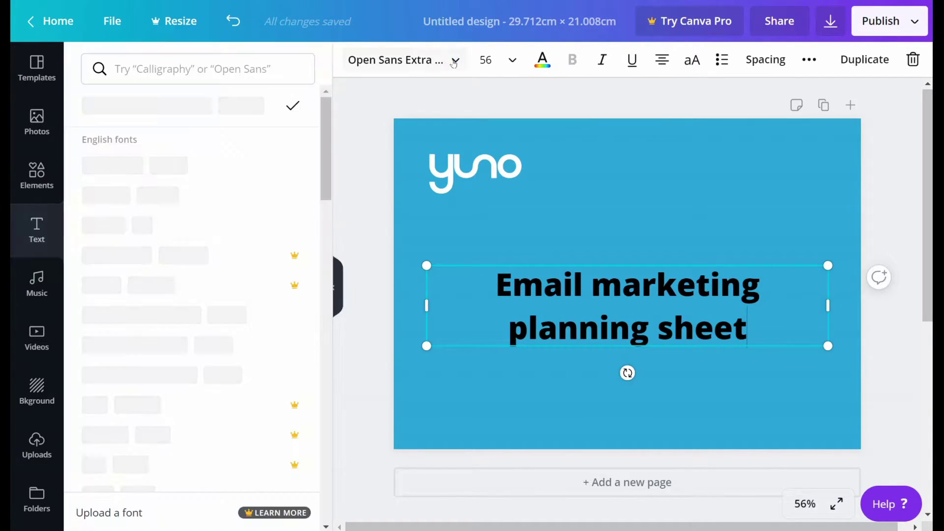
pyautogui.click(250, 66)
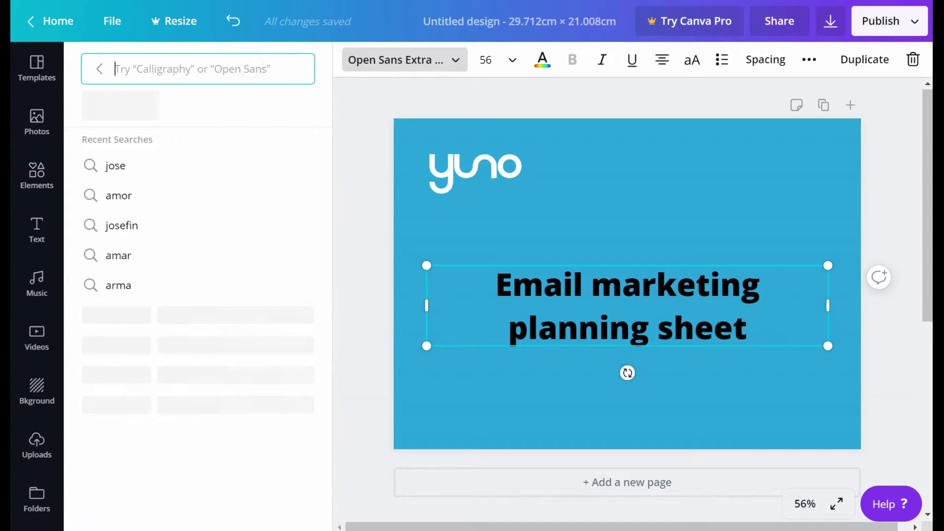
pyautogui.write('jose')
pyautogui.click(187, 164)
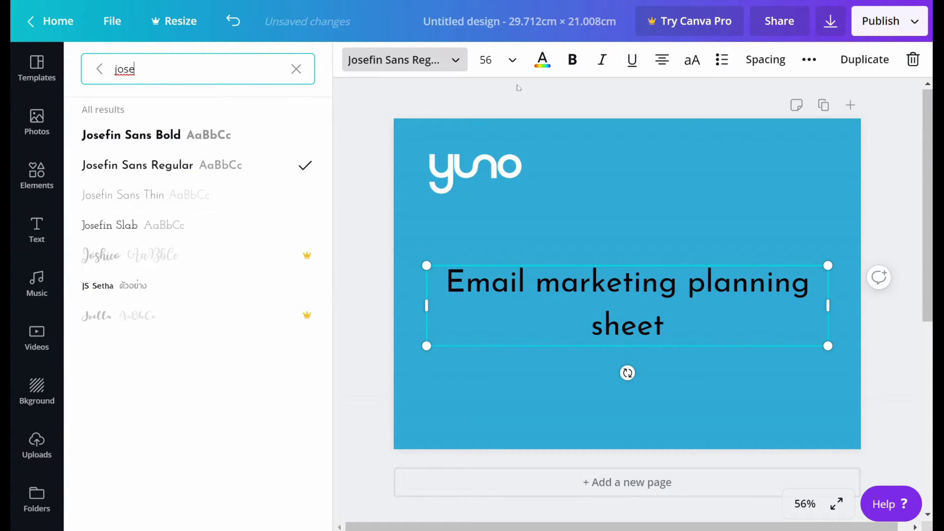
pyautogui.click(543, 60)
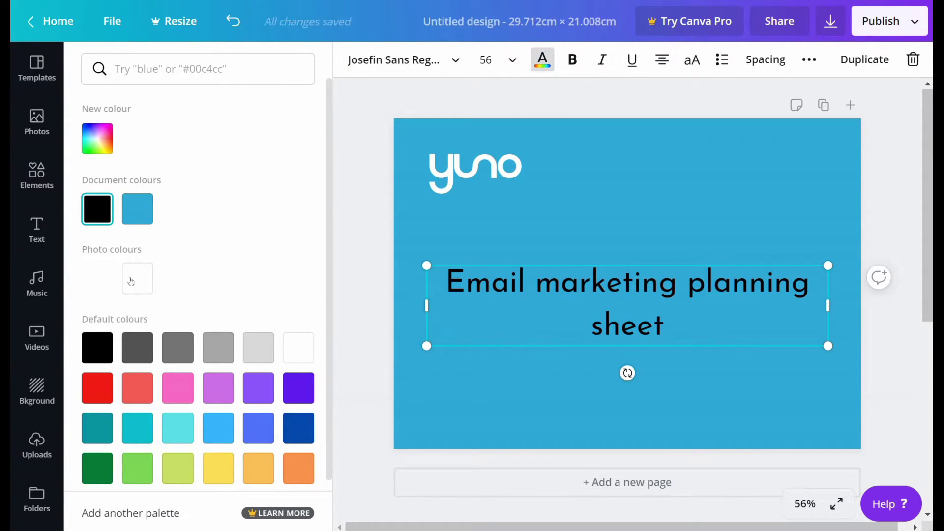
# Step: Make the heading white, widen it to one line, and scale it down small
pyautogui.click(131, 282)
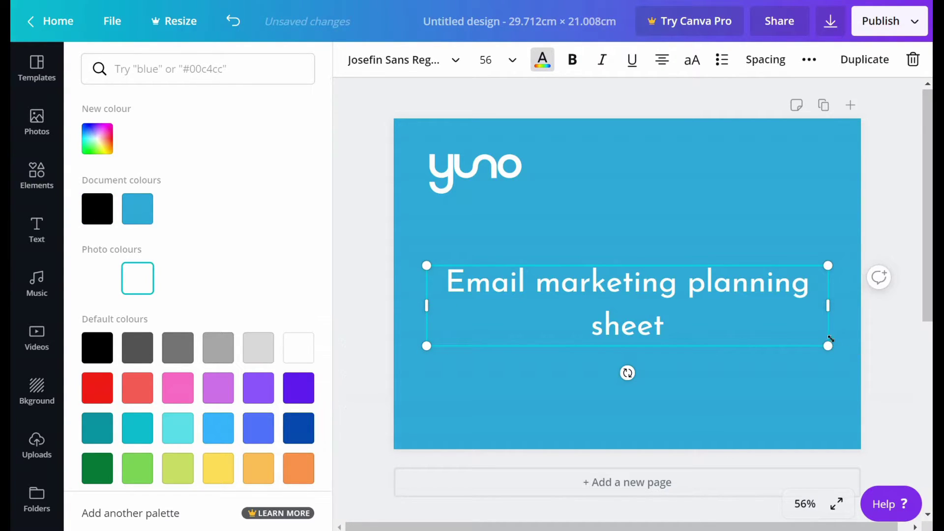
pyautogui.moveTo(826, 297); pyautogui.dragTo(895, 300)
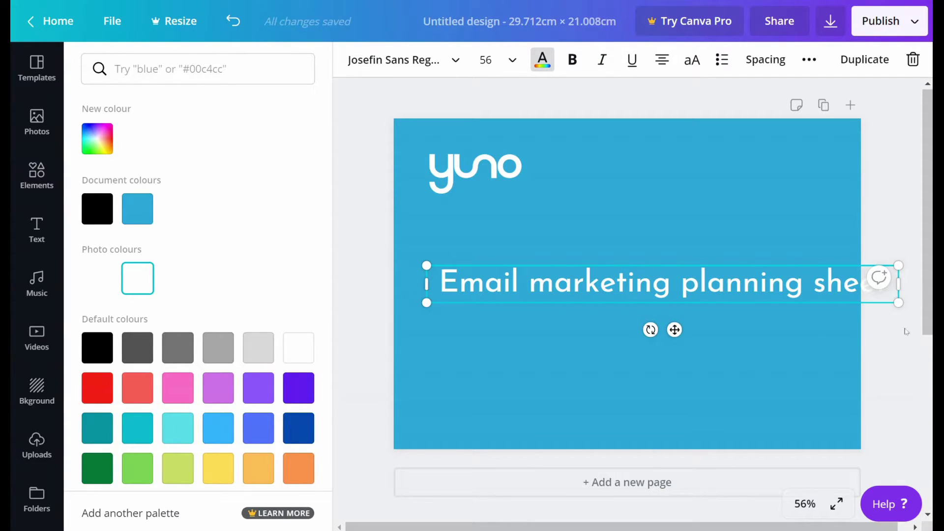
pyautogui.moveTo(899, 302); pyautogui.dragTo(531, 265)
pyautogui.click(521, 250)
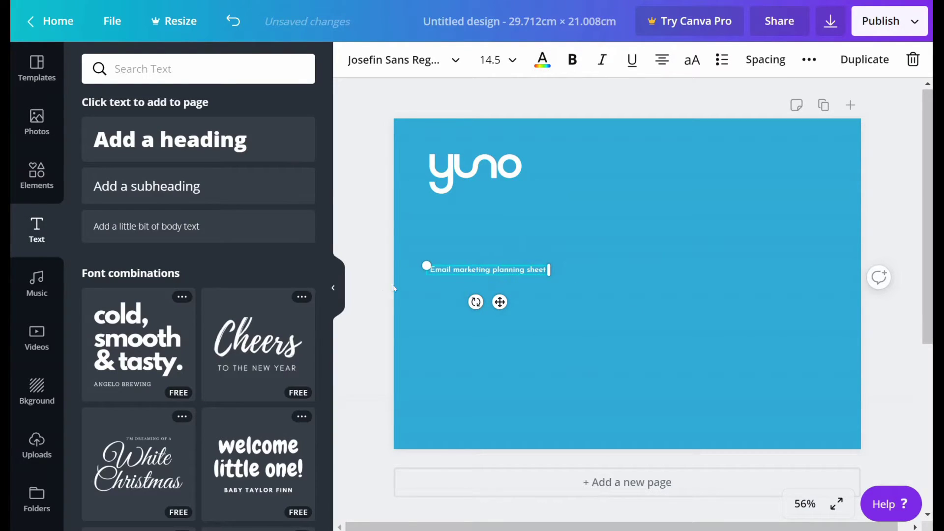
# Step: Move the subtitle up and nudge it into place just beneath the yuno logo
pyautogui.click(379, 293)
pyautogui.click(457, 270)
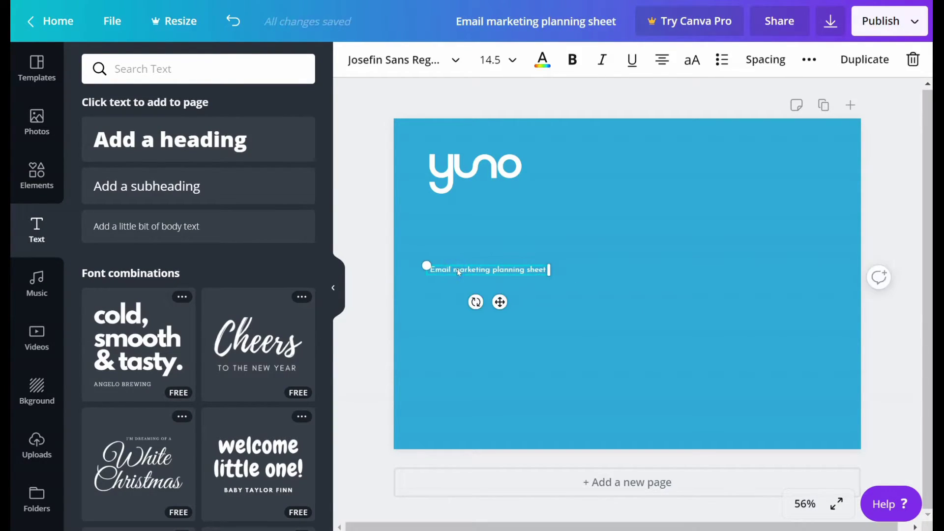
pyautogui.moveTo(459, 272); pyautogui.dragTo(485, 183)
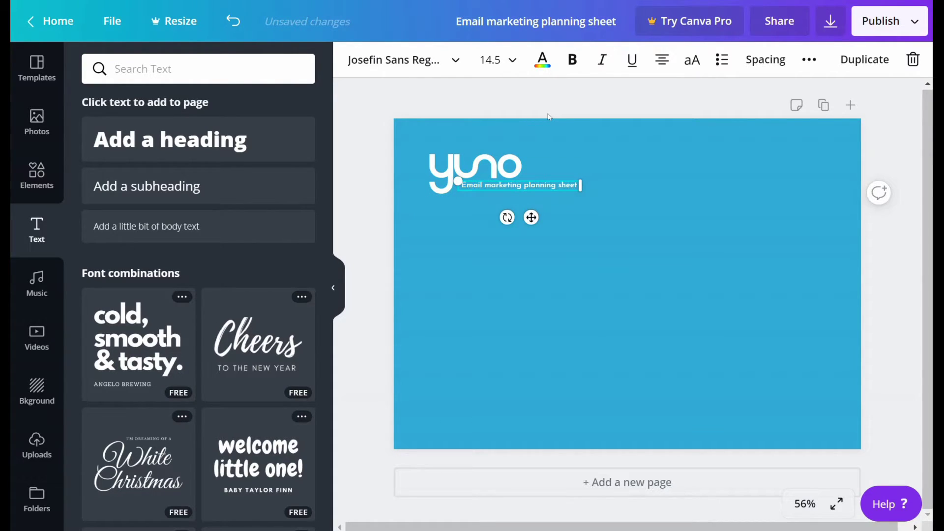
pyautogui.hotkey('shift', 'Down')
pyautogui.press('Left')
pyautogui.press('Left')
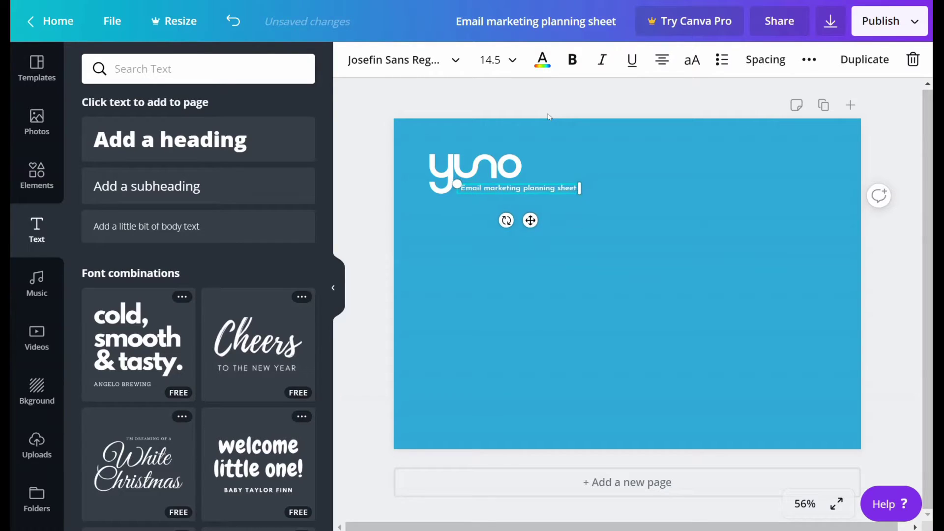
pyautogui.press('Left')
pyautogui.press('Left')
pyautogui.press('Left')
pyautogui.press('Left')
pyautogui.press('Left')
pyautogui.press('Left')
pyautogui.press('Left')
pyautogui.press('Up')
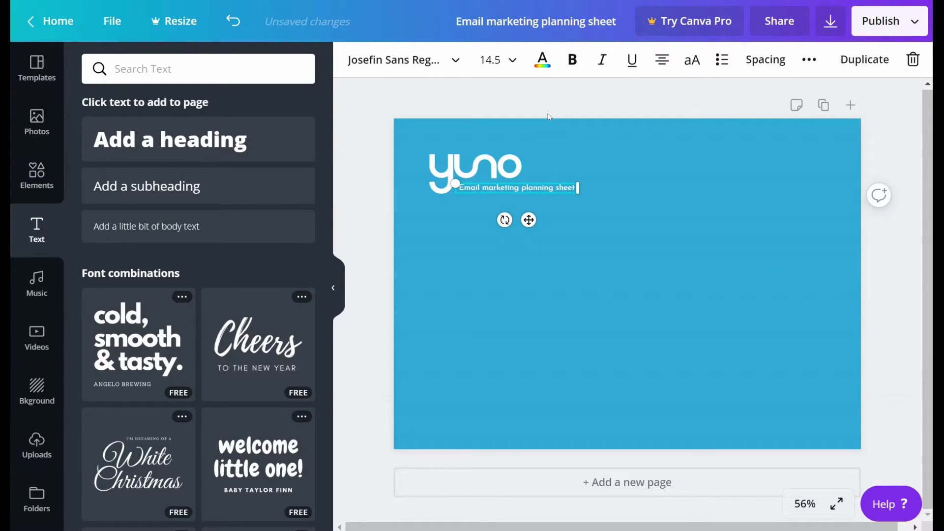
pyautogui.click(379, 228)
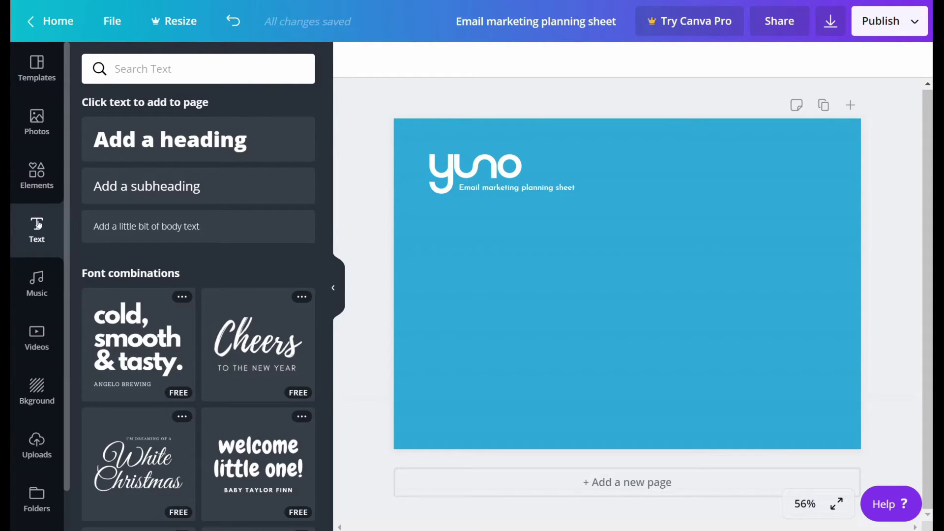
# Step: Show all results in the Elements panel's Shapes collection
pyautogui.click(40, 175)
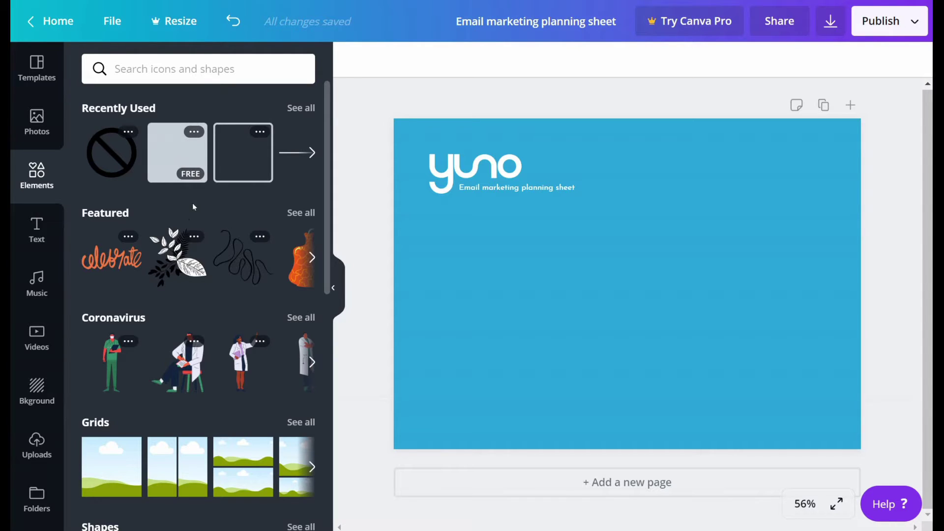
pyautogui.scroll(-5, 193, 202)
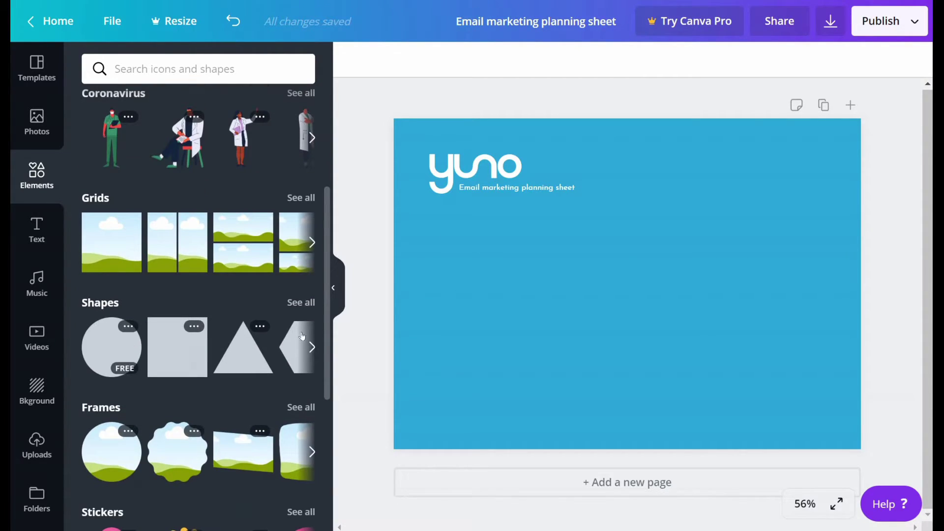
pyautogui.click(311, 348)
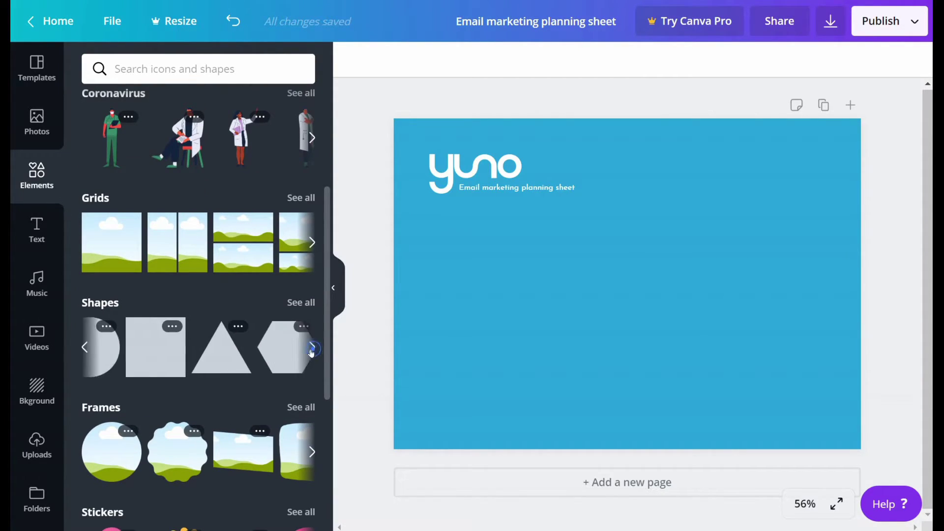
pyautogui.click(298, 302)
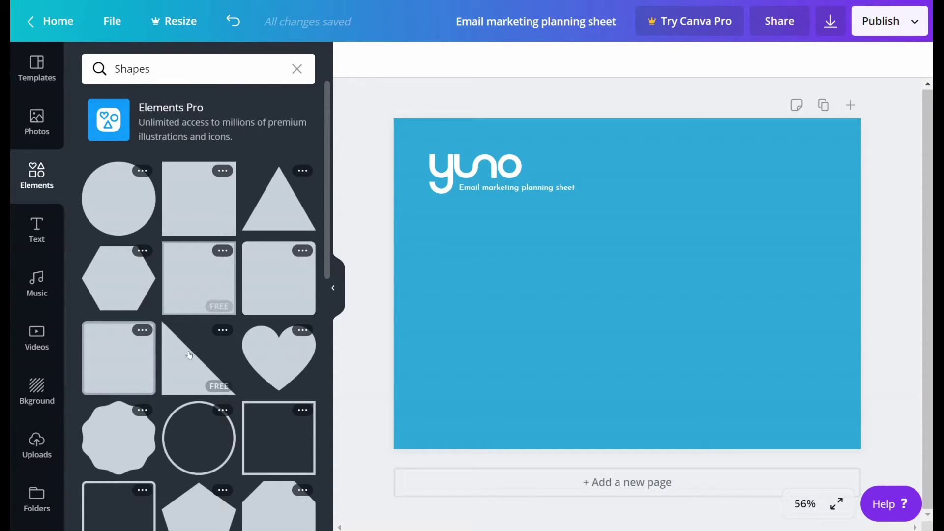
pyautogui.scroll(-9, 189, 355)
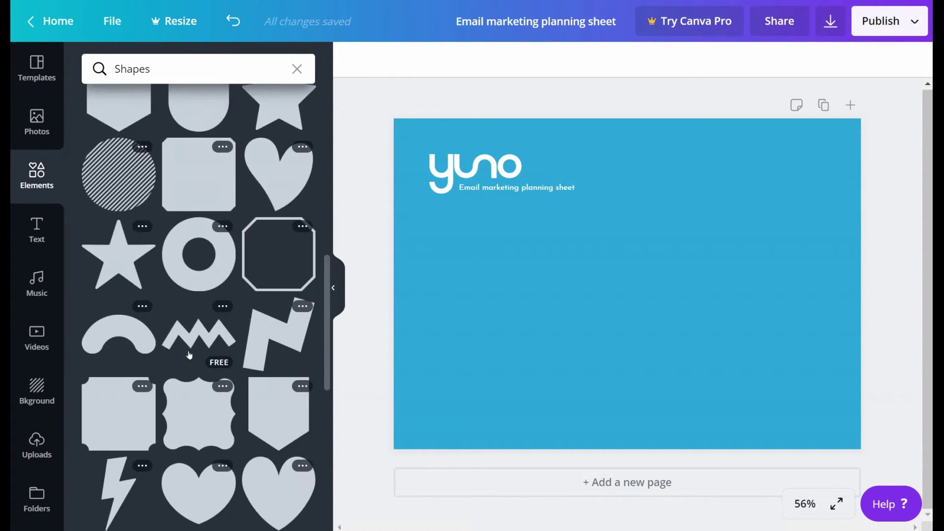
pyautogui.scroll(-6, 189, 355)
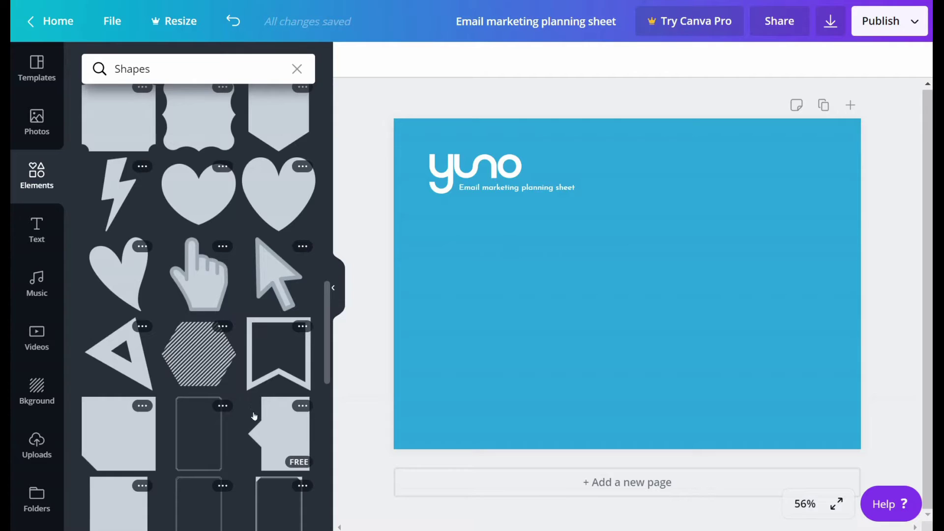
pyautogui.scroll(15, 251, 412)
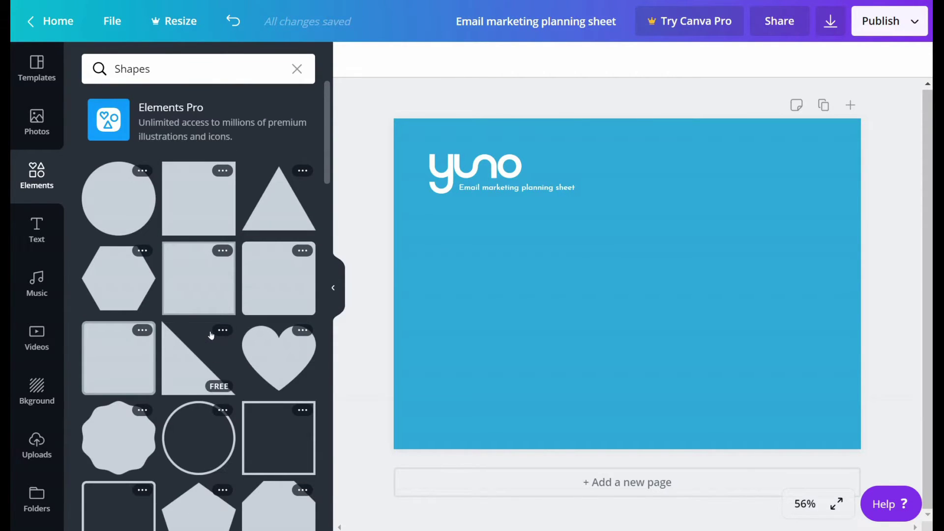
# Step: Add a rounded square, resize it to about 8 × 8, move it left, and colour it white
pyautogui.click(267, 282)
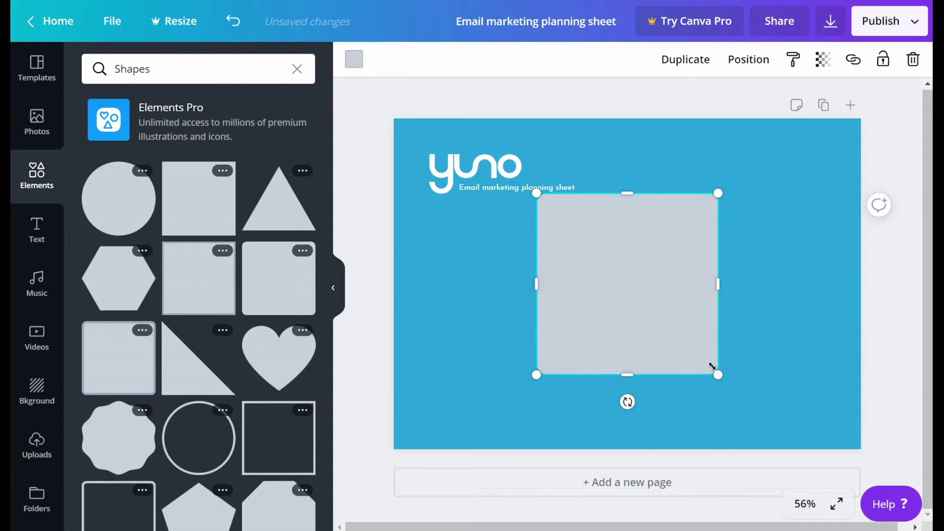
pyautogui.moveTo(715, 371); pyautogui.dragTo(666, 331)
pyautogui.moveTo(644, 294); pyautogui.dragTo(538, 308)
pyautogui.moveTo(561, 340); pyautogui.dragTo(551, 328)
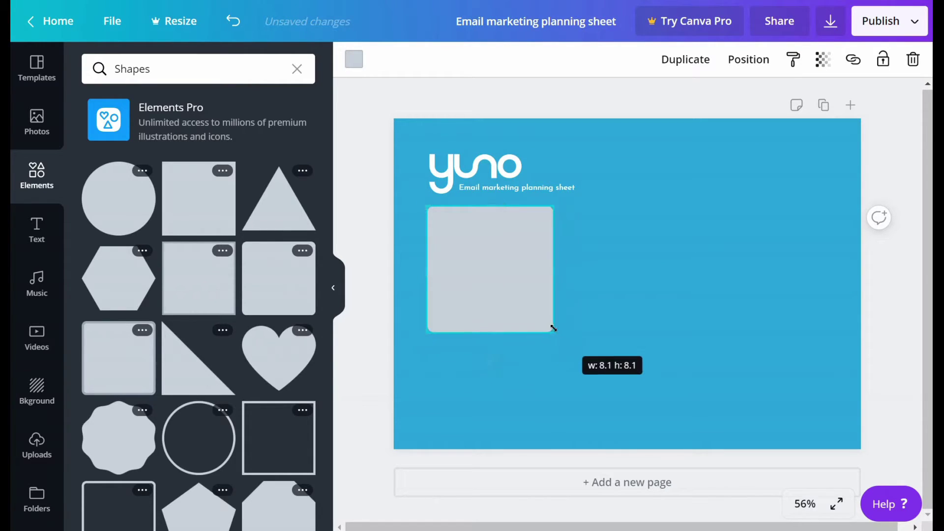
pyautogui.click(353, 61)
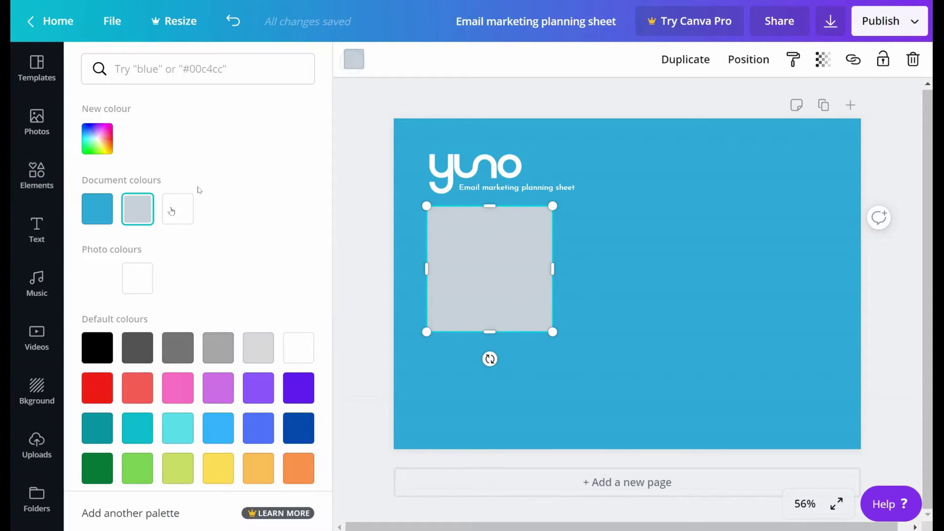
pyautogui.click(133, 283)
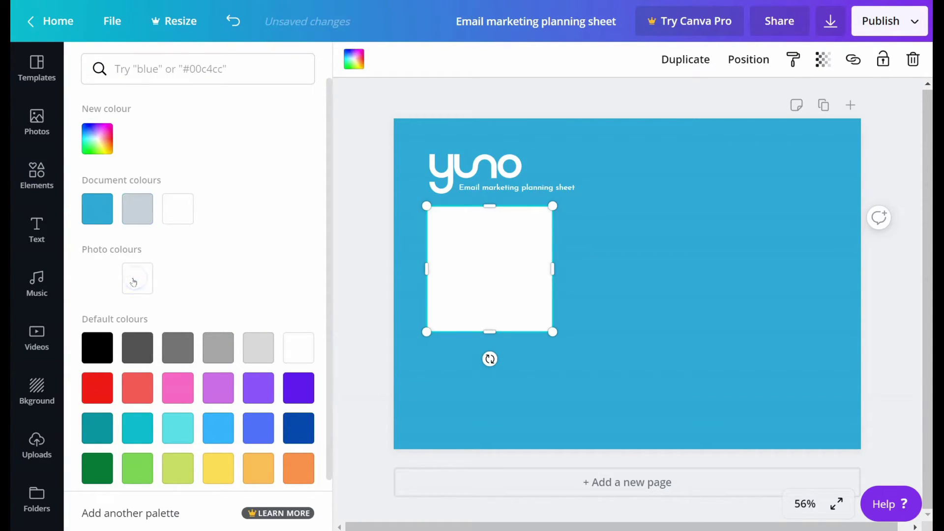
pyautogui.click(371, 281)
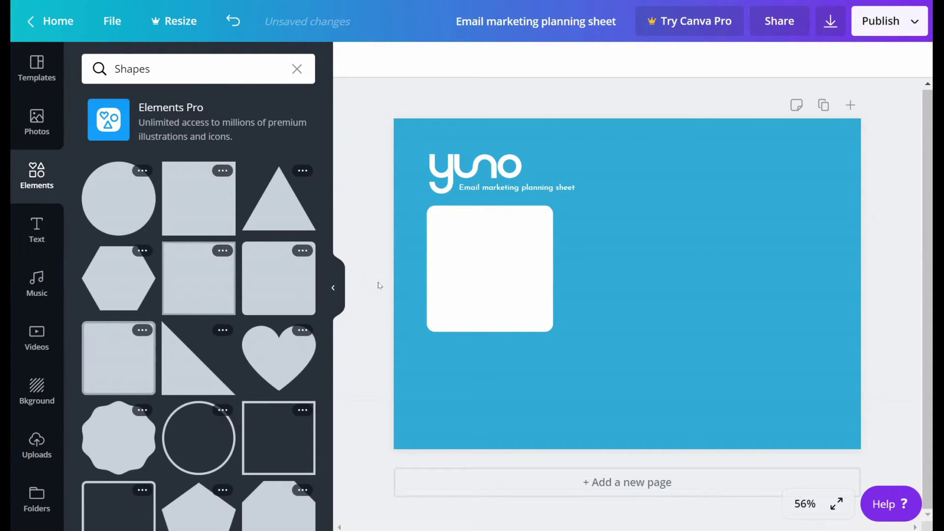
# Step: Shrink the white square to about 6.5 × 6.5 and place a duplicate directly below it
pyautogui.click(540, 325)
pyautogui.moveTo(552, 327); pyautogui.dragTo(527, 304)
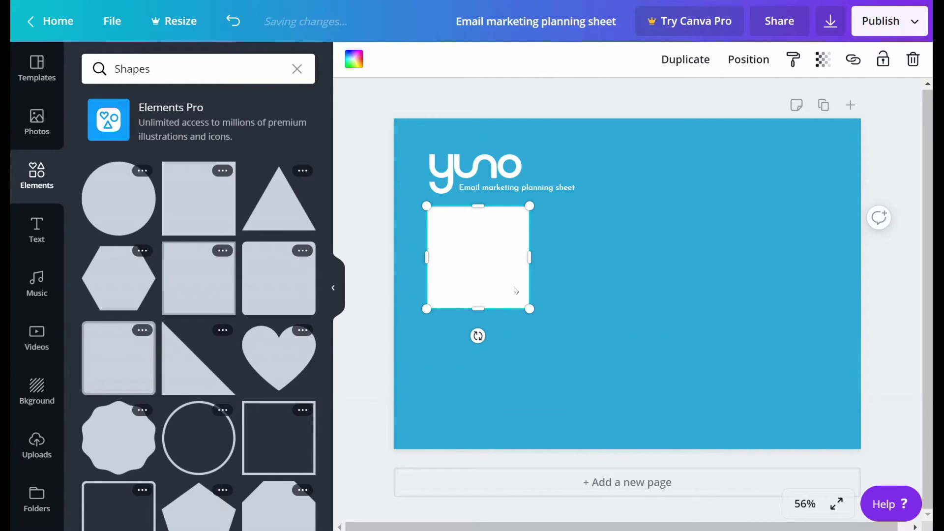
pyautogui.hotkey('ctrl', 'd')
pyautogui.click(514, 287)
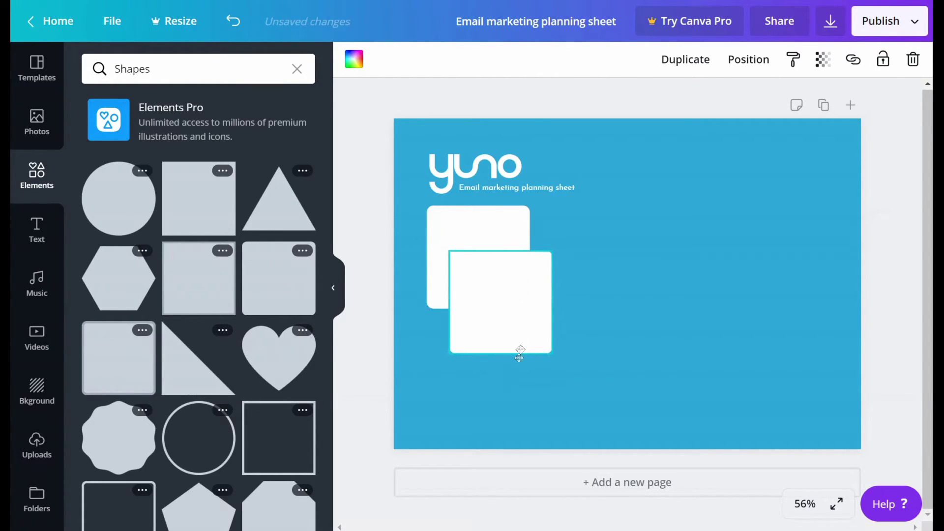
pyautogui.moveTo(520, 354); pyautogui.dragTo(505, 383)
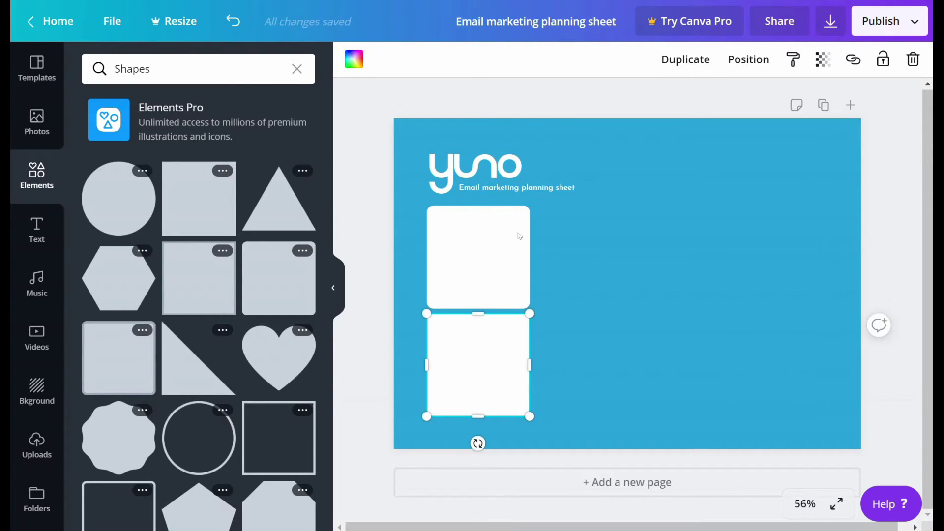
pyautogui.click(385, 329)
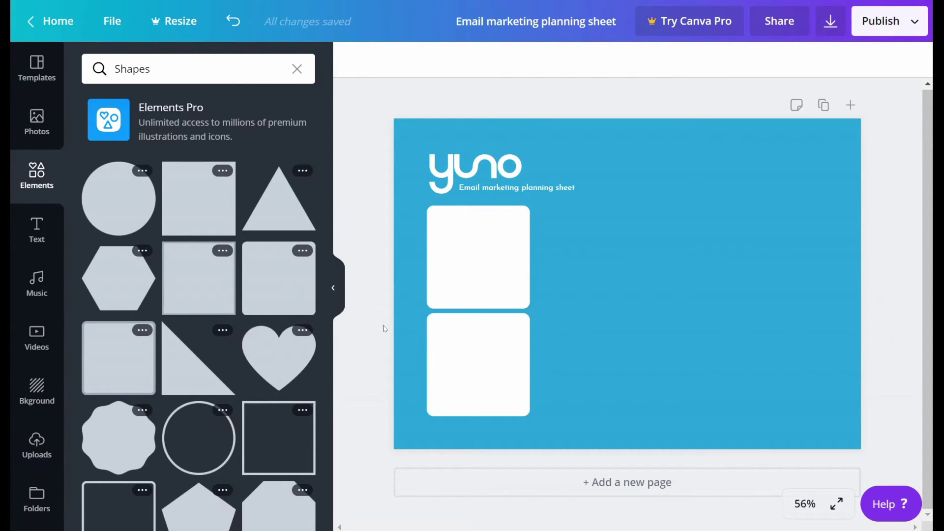
# Step: Resize both the upper and lower white squares to 6.2 × 6.2
pyautogui.click(521, 283)
pyautogui.moveTo(527, 307); pyautogui.dragTo(524, 303)
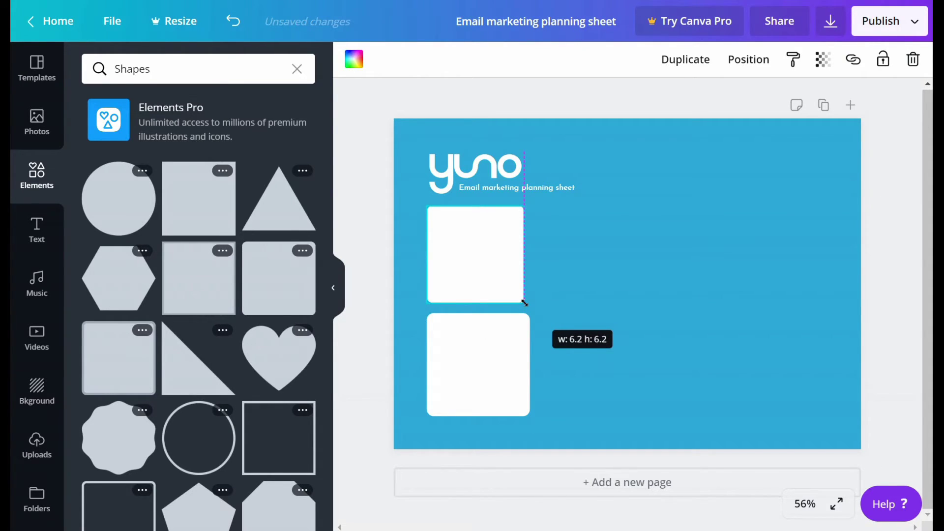
pyautogui.click(505, 374)
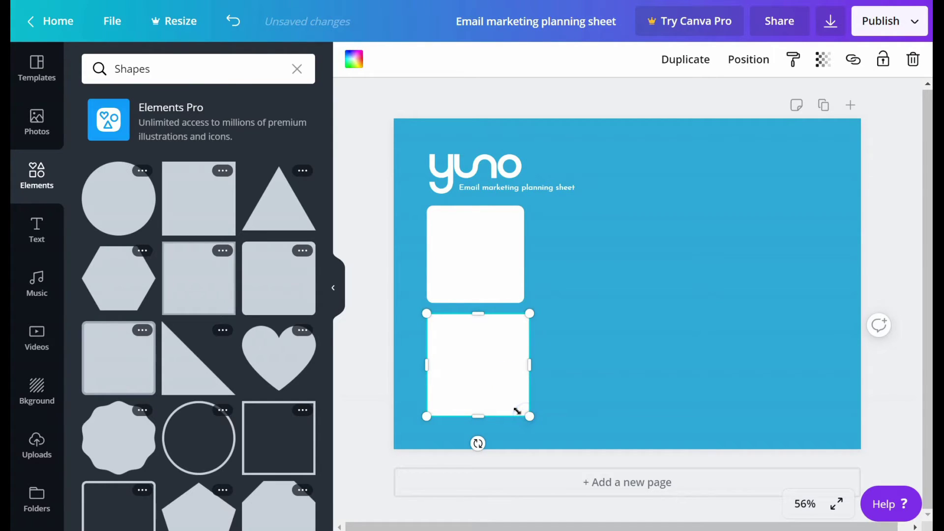
pyautogui.moveTo(517, 411)
pyautogui.mouseDown()
pyautogui.moveTo(514, 403)
pyautogui.moveTo(522, 408)
pyautogui.mouseUp()
pyautogui.click(377, 361)
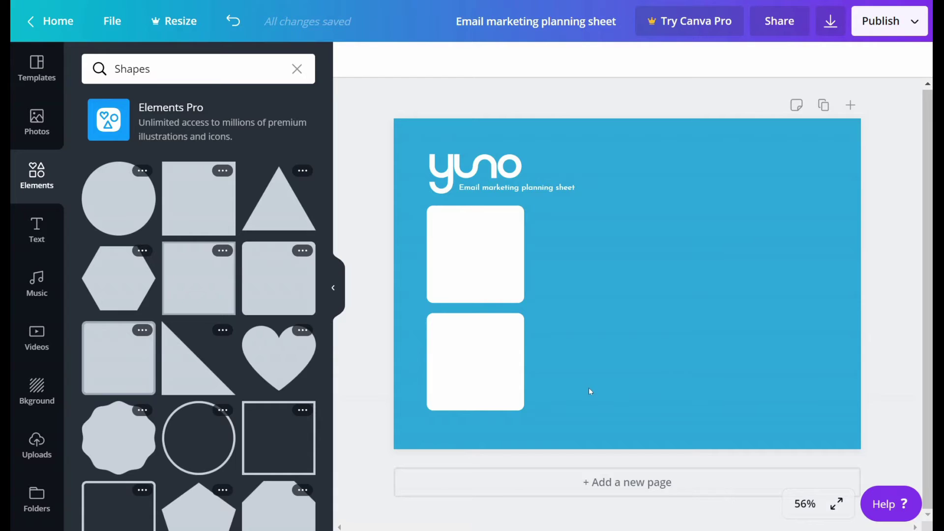
# Step: Preview the page at 75% and 125% zoom, then return to Fit
pyautogui.click(801, 506)
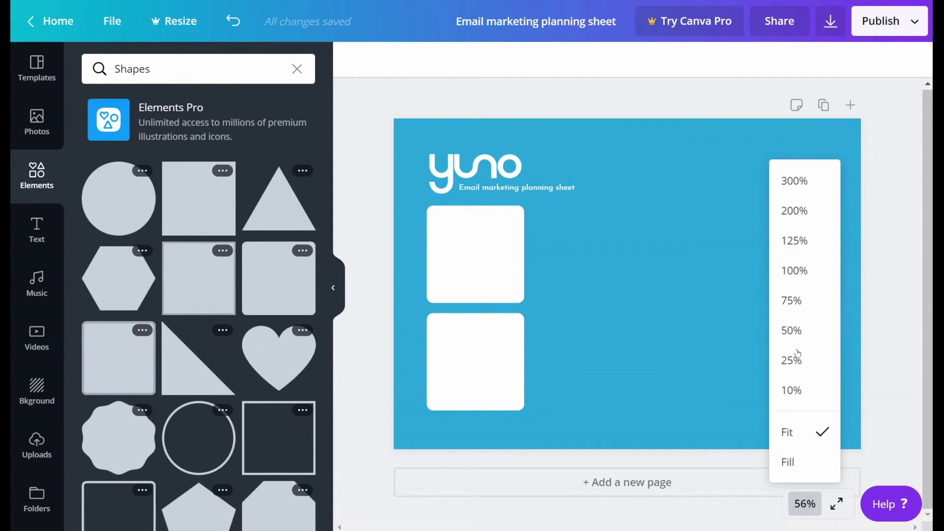
pyautogui.click(789, 301)
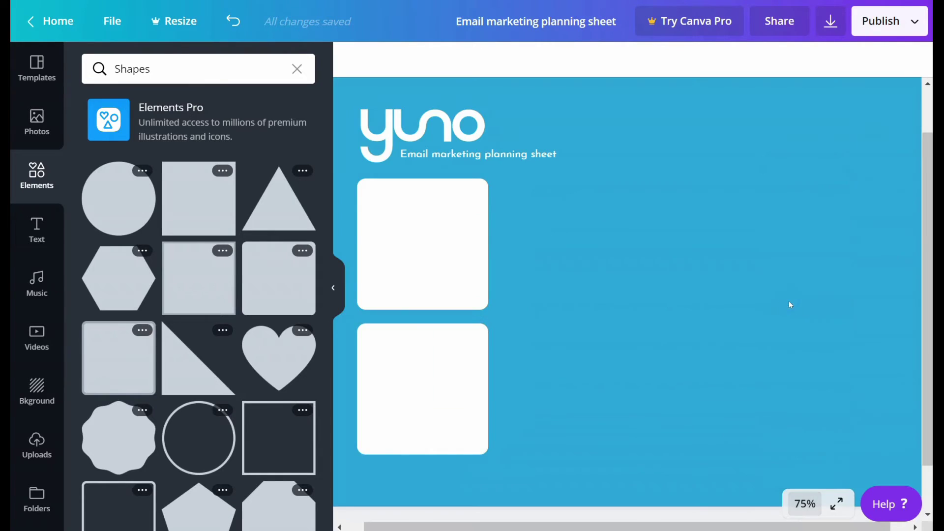
pyautogui.click(797, 502)
pyautogui.click(795, 241)
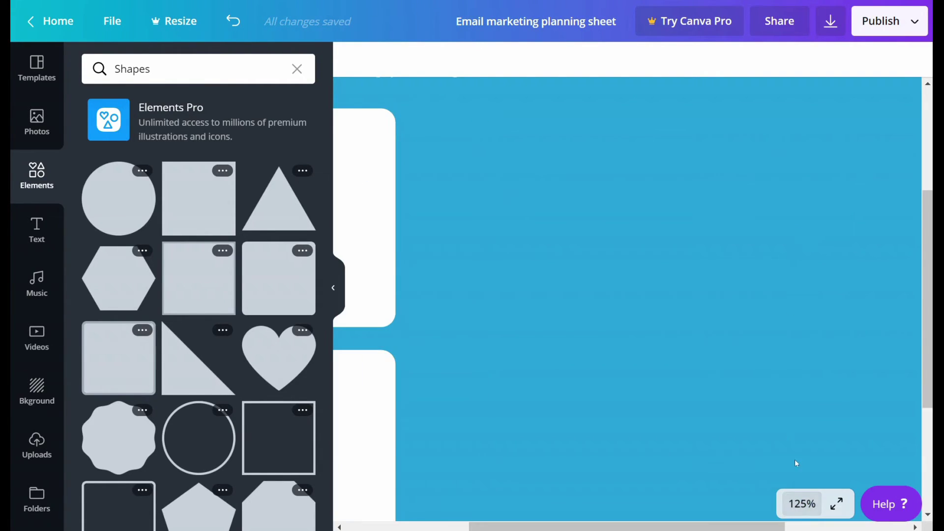
pyautogui.click(803, 505)
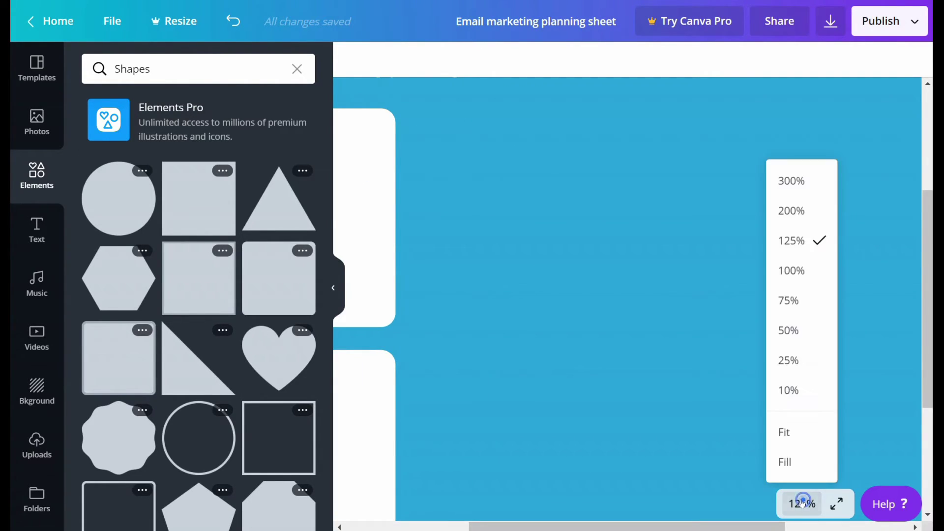
pyautogui.click(800, 428)
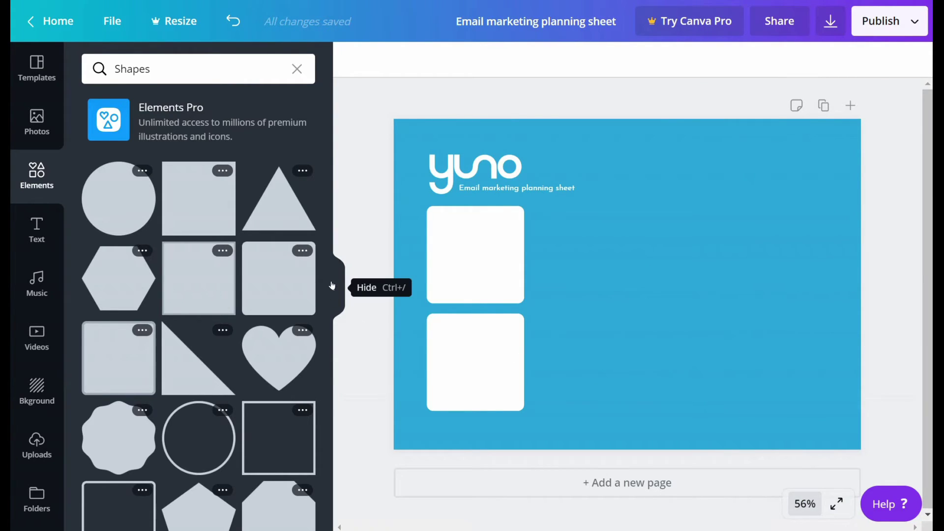
# Step: Hide the shapes library, try Fill zoom, return to Fit, and show the text presets
pyautogui.click(332, 286)
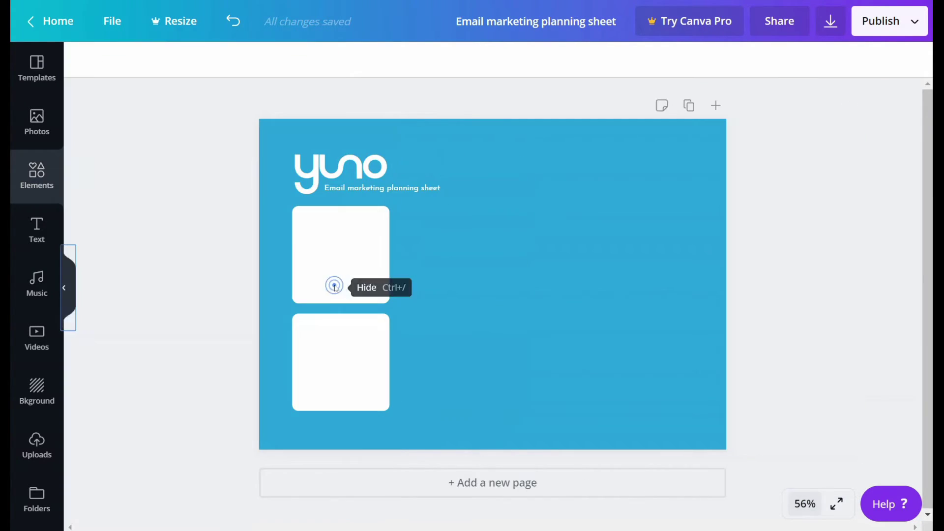
pyautogui.click(804, 504)
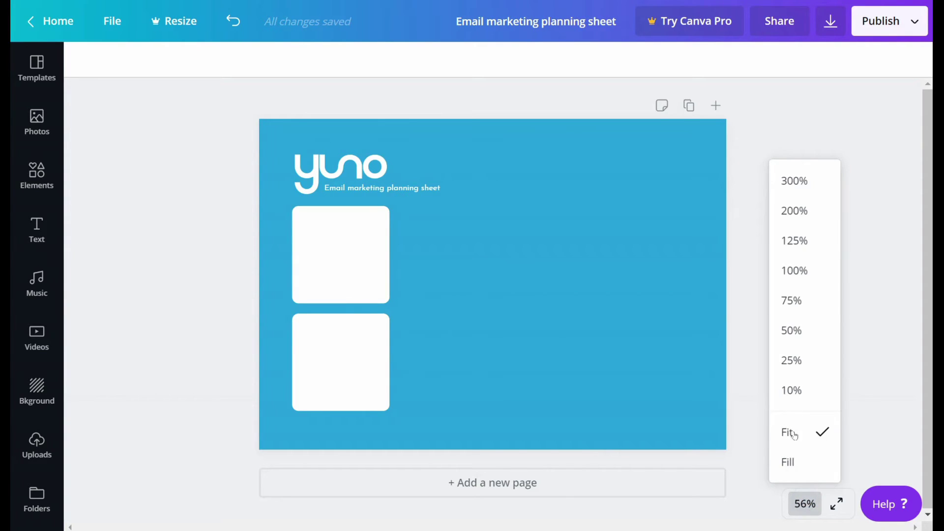
pyautogui.click(797, 462)
pyautogui.click(804, 506)
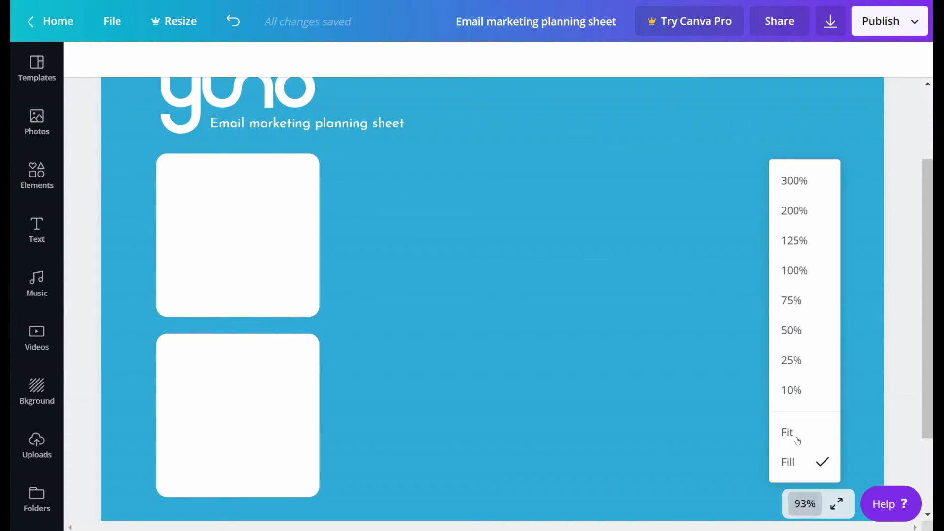
pyautogui.click(797, 432)
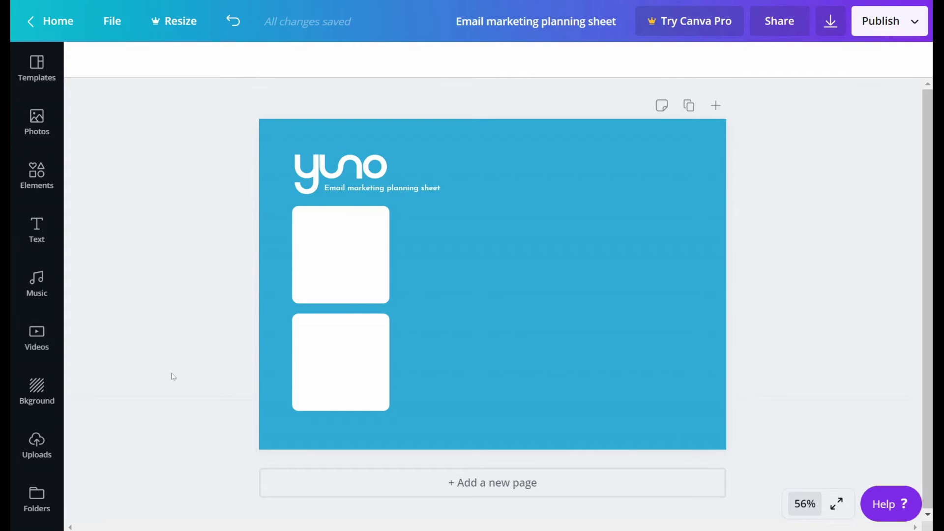
pyautogui.click(37, 229)
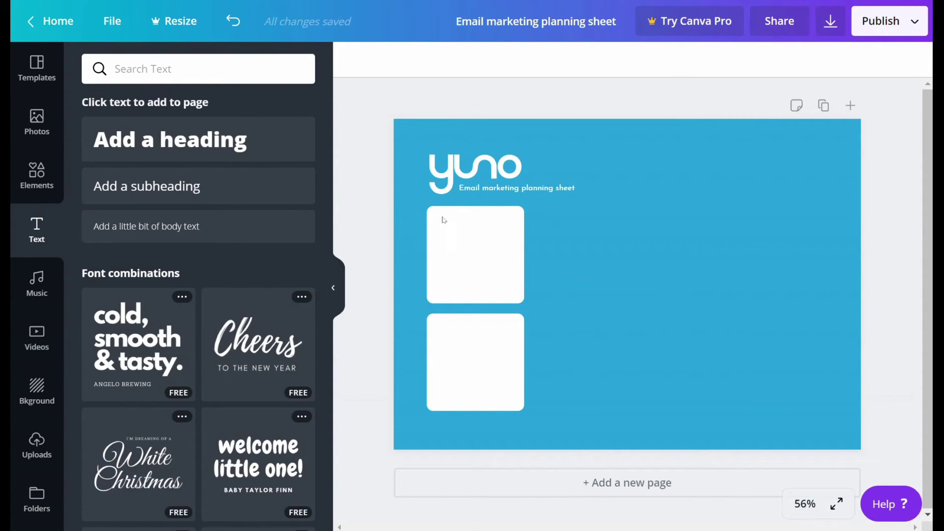
# Step: Duplicate the 'Email marketing planning sheet' subtitle, make it black, and place it atop the upper box
pyautogui.click(494, 189)
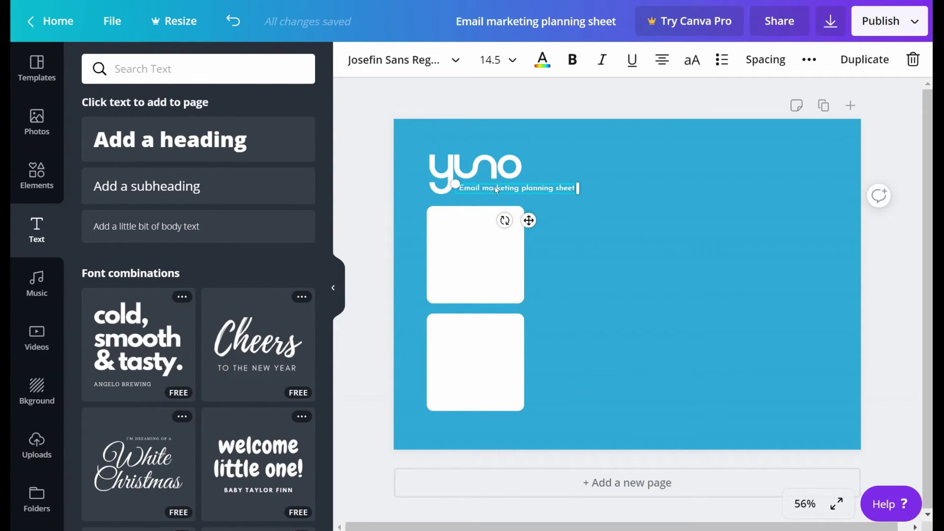
pyautogui.hotkey('ctrl', 'd')
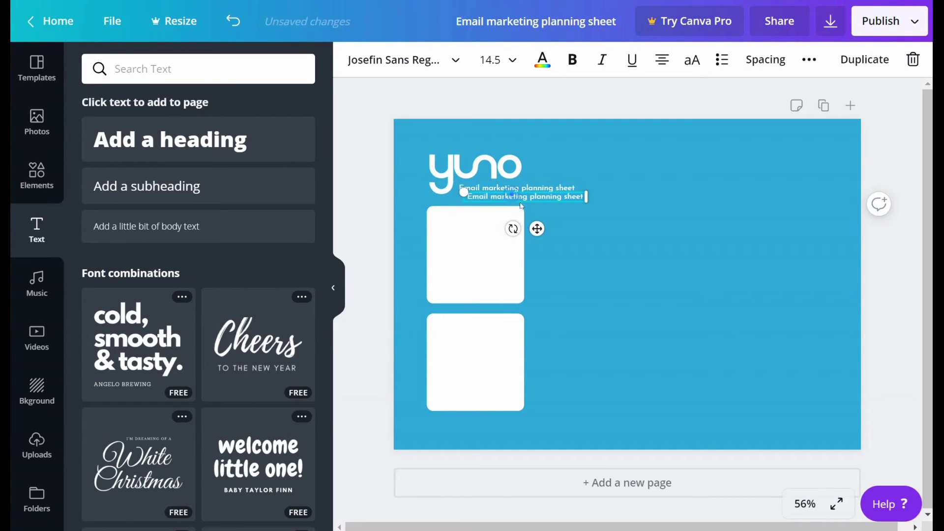
pyautogui.moveTo(509, 193); pyautogui.dragTo(576, 232)
pyautogui.click(542, 59)
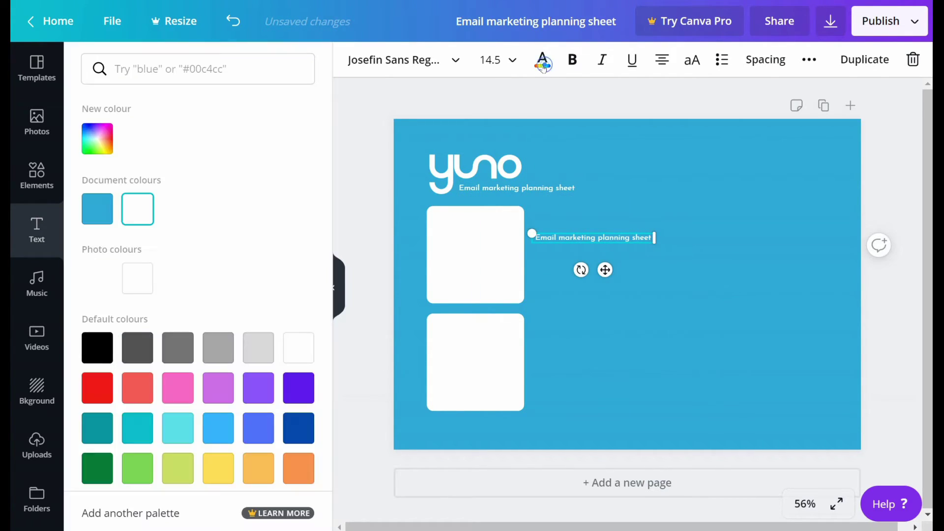
pyautogui.click(101, 345)
pyautogui.moveTo(597, 243); pyautogui.dragTo(512, 226)
# Step: Zoom the page to 100% and scroll across to the upper box
pyautogui.click(804, 504)
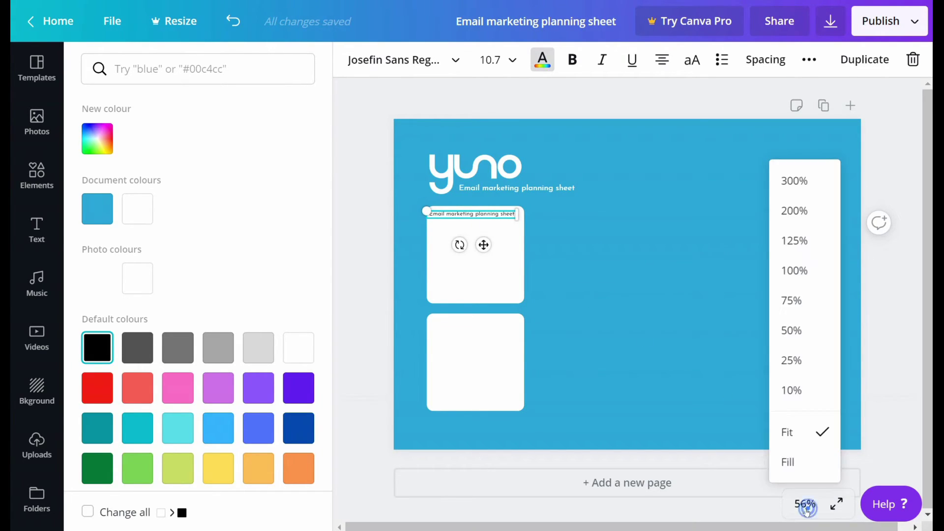
pyautogui.click(799, 273)
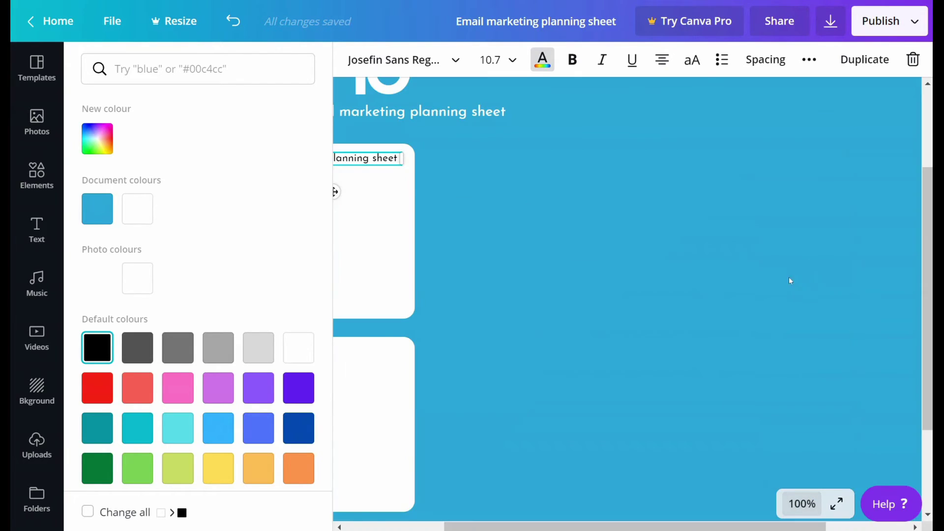
pyautogui.moveTo(699, 529); pyautogui.dragTo(600, 528)
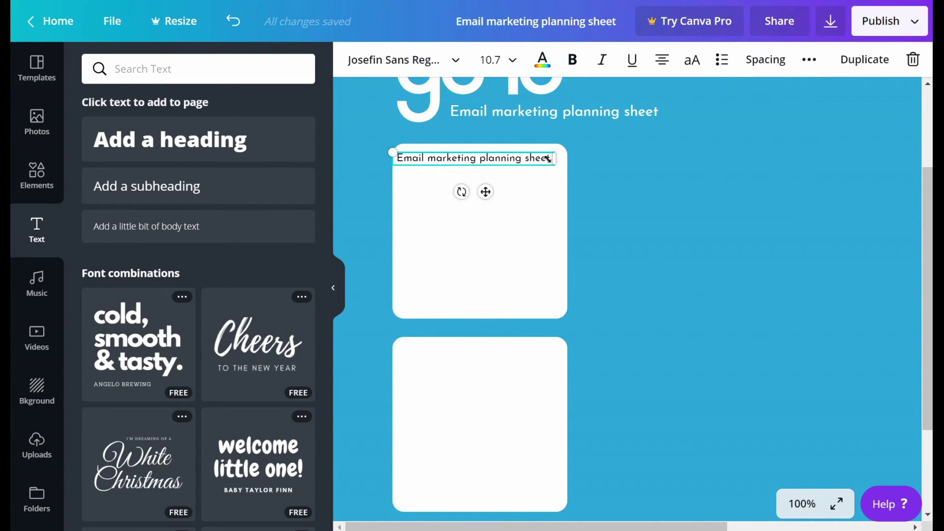
# Step: Widen the Goals heading-and-prompt text box across the upper box, nudge it into place, and zoom to Fit
pyautogui.moveTo(554, 159); pyautogui.dragTo(526, 154)
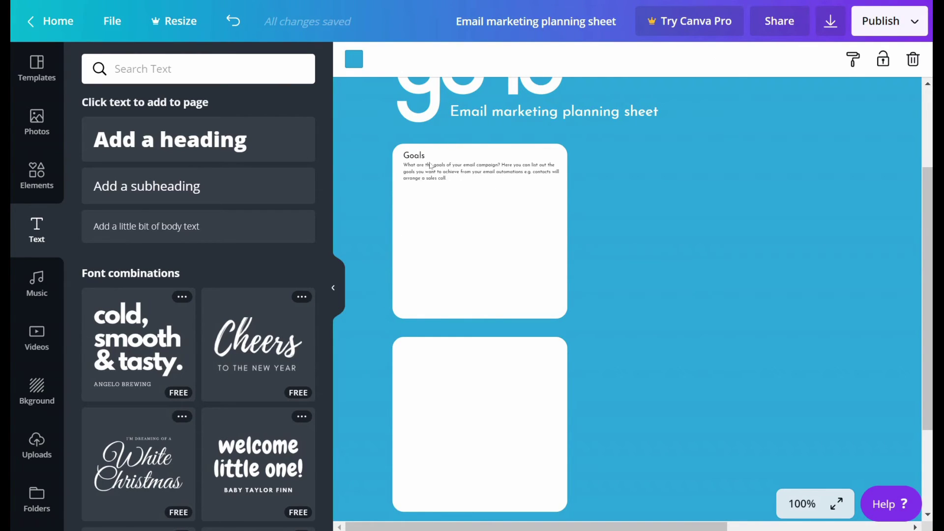
pyautogui.click(444, 169)
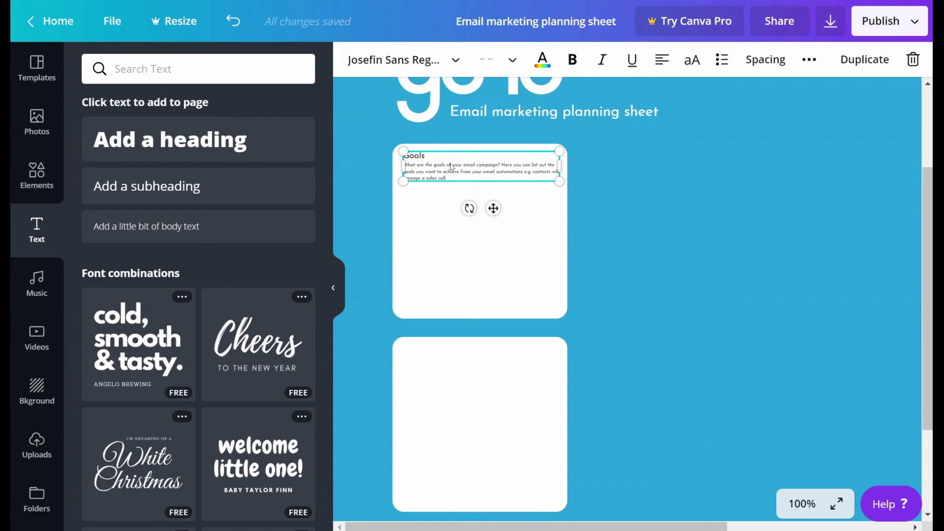
pyautogui.moveTo(451, 168); pyautogui.dragTo(451, 168)
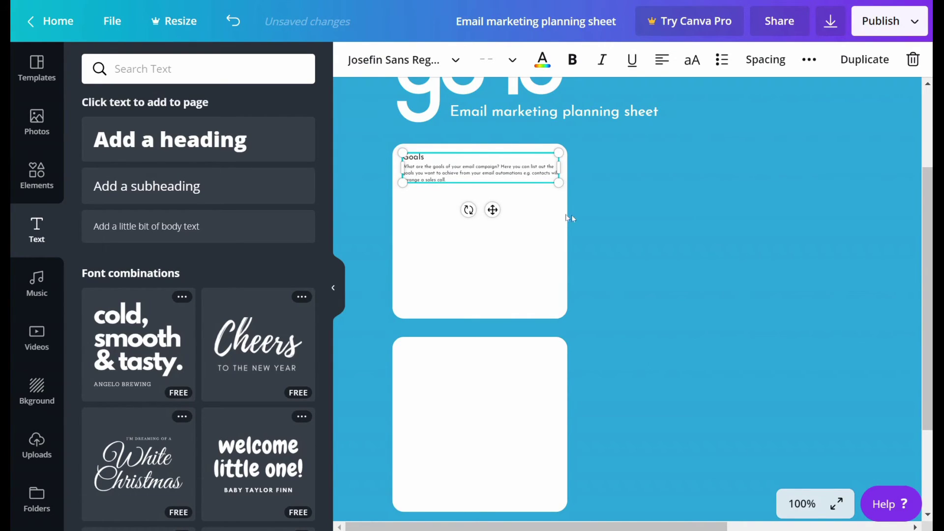
pyautogui.click(584, 219)
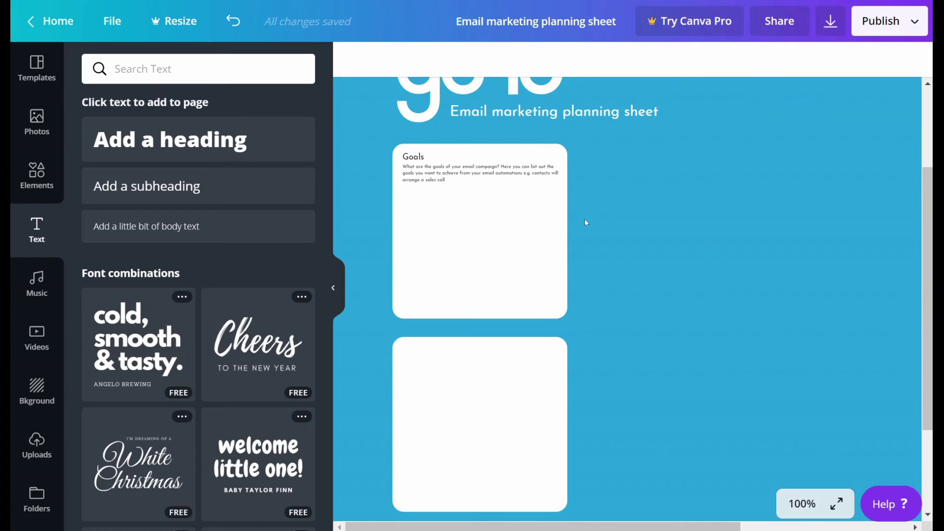
pyautogui.click(800, 505)
pyautogui.click(788, 432)
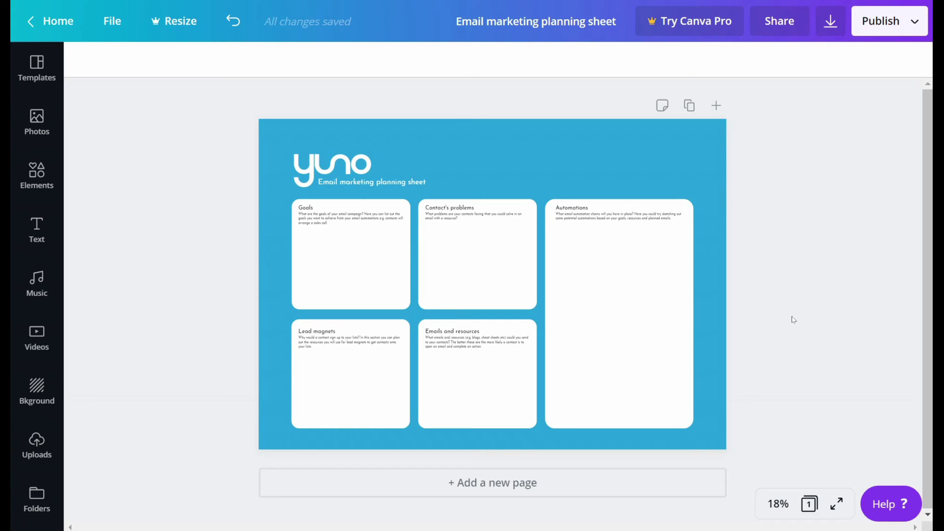
# Step: Download the design as a PNG file and dismiss the Canva Pro pop-up
pyautogui.click(830, 25)
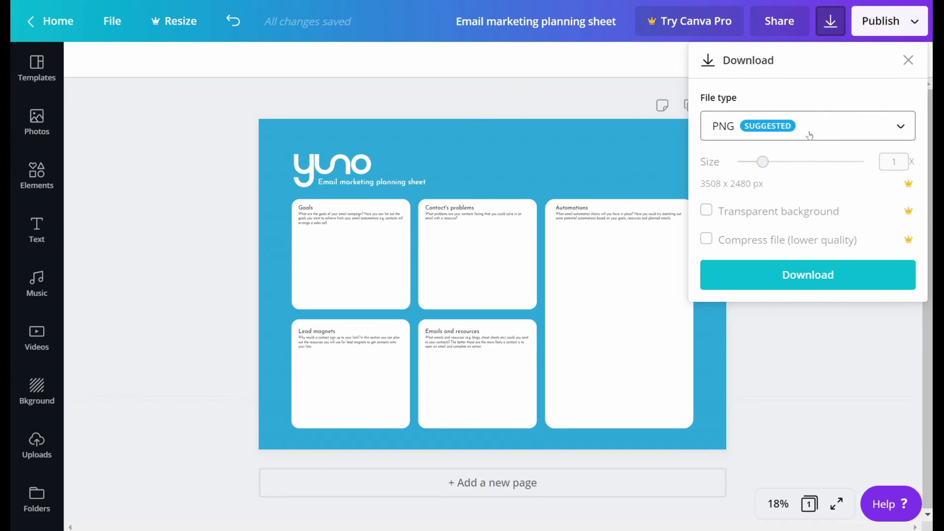
pyautogui.click(802, 278)
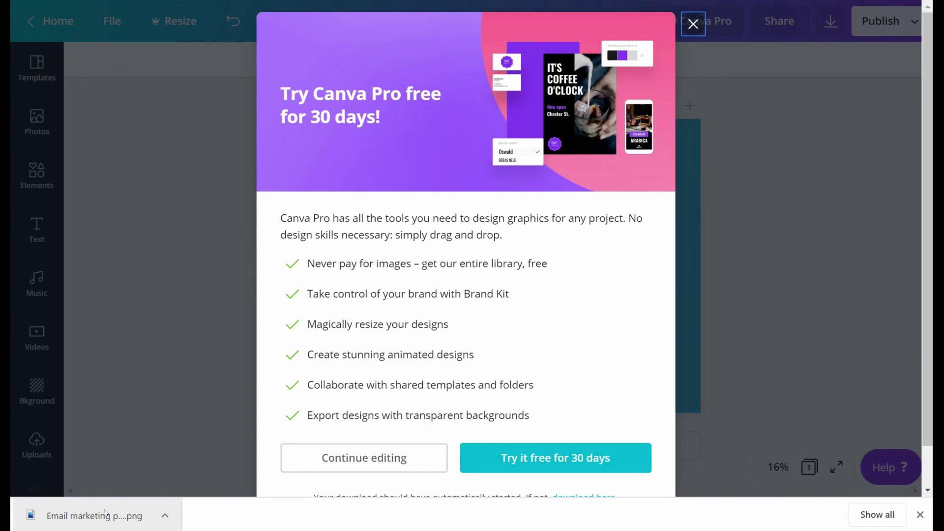
pyautogui.click(693, 23)
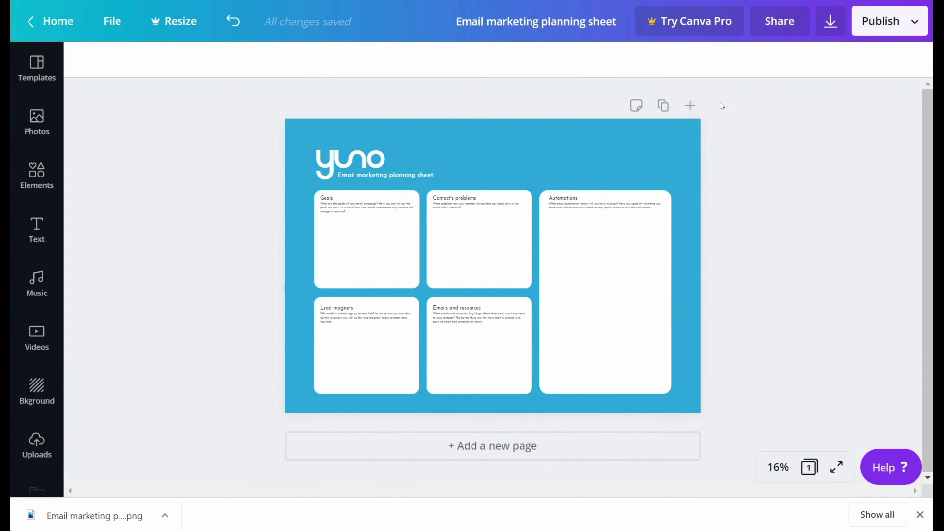